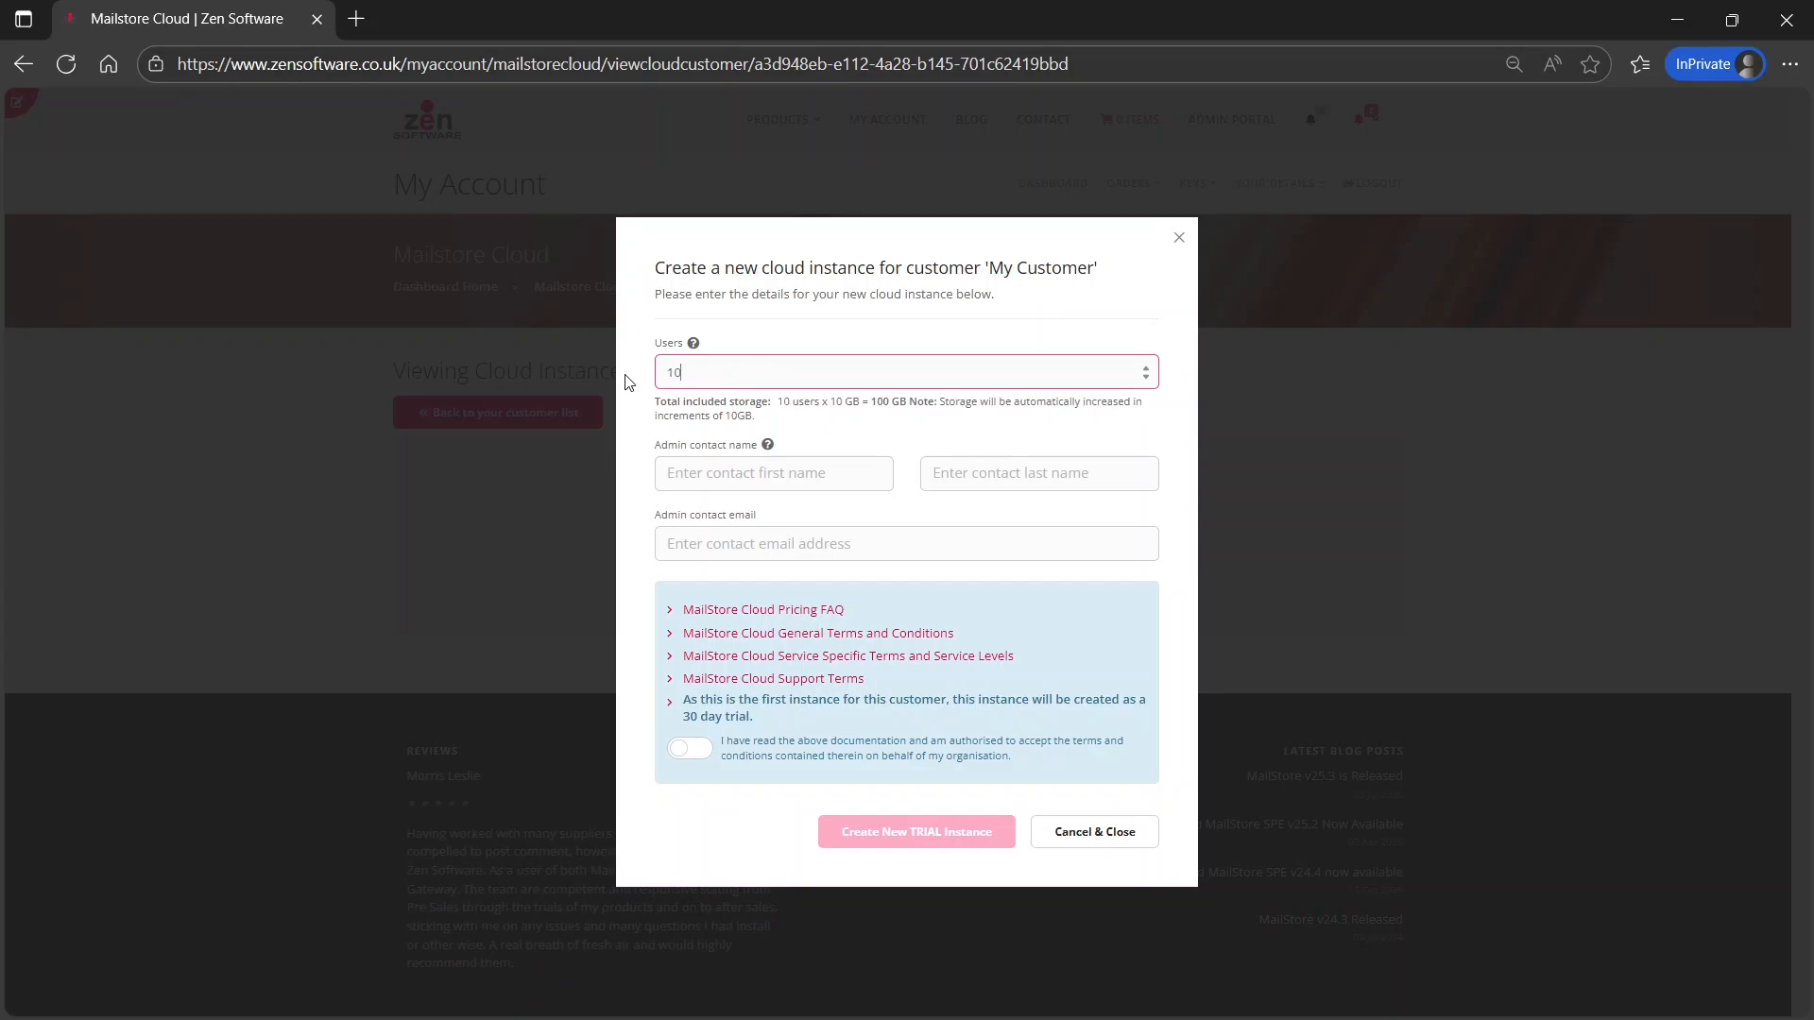
- Fill in the admin contact's name and email, accept the terms, and create the 10-user trial instance
click(757, 474)
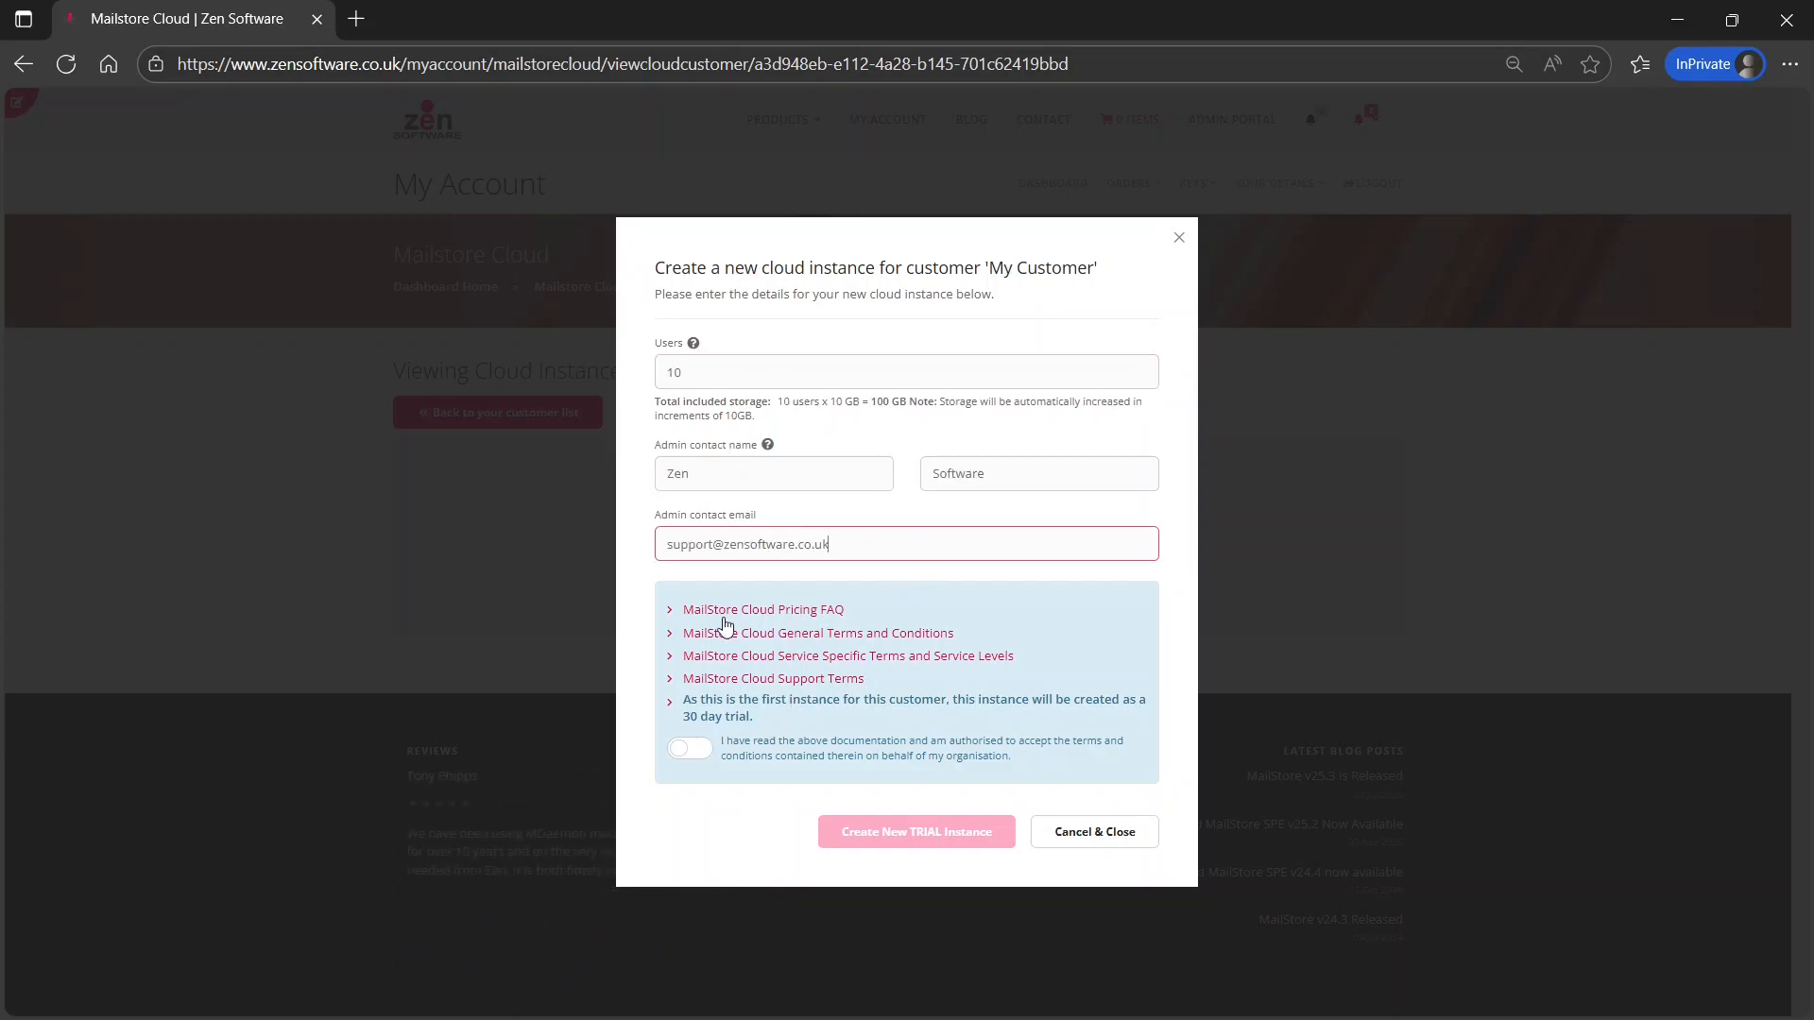
click(689, 748)
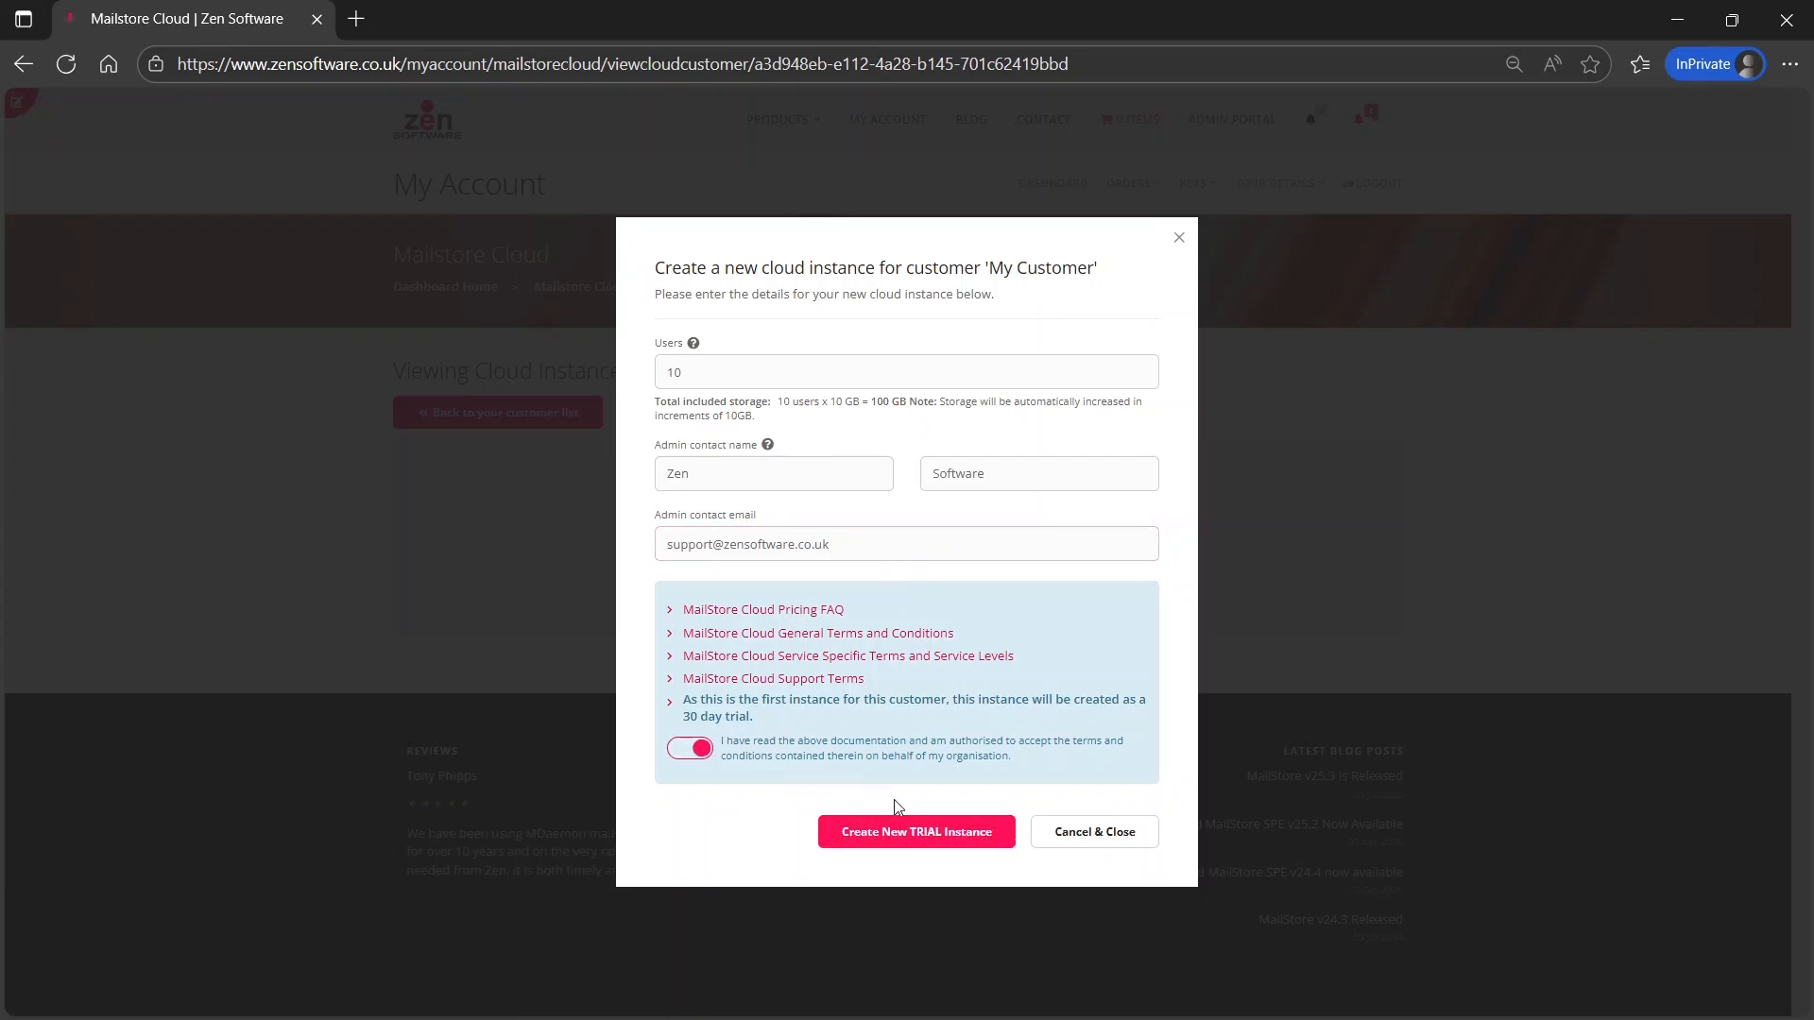
click(951, 833)
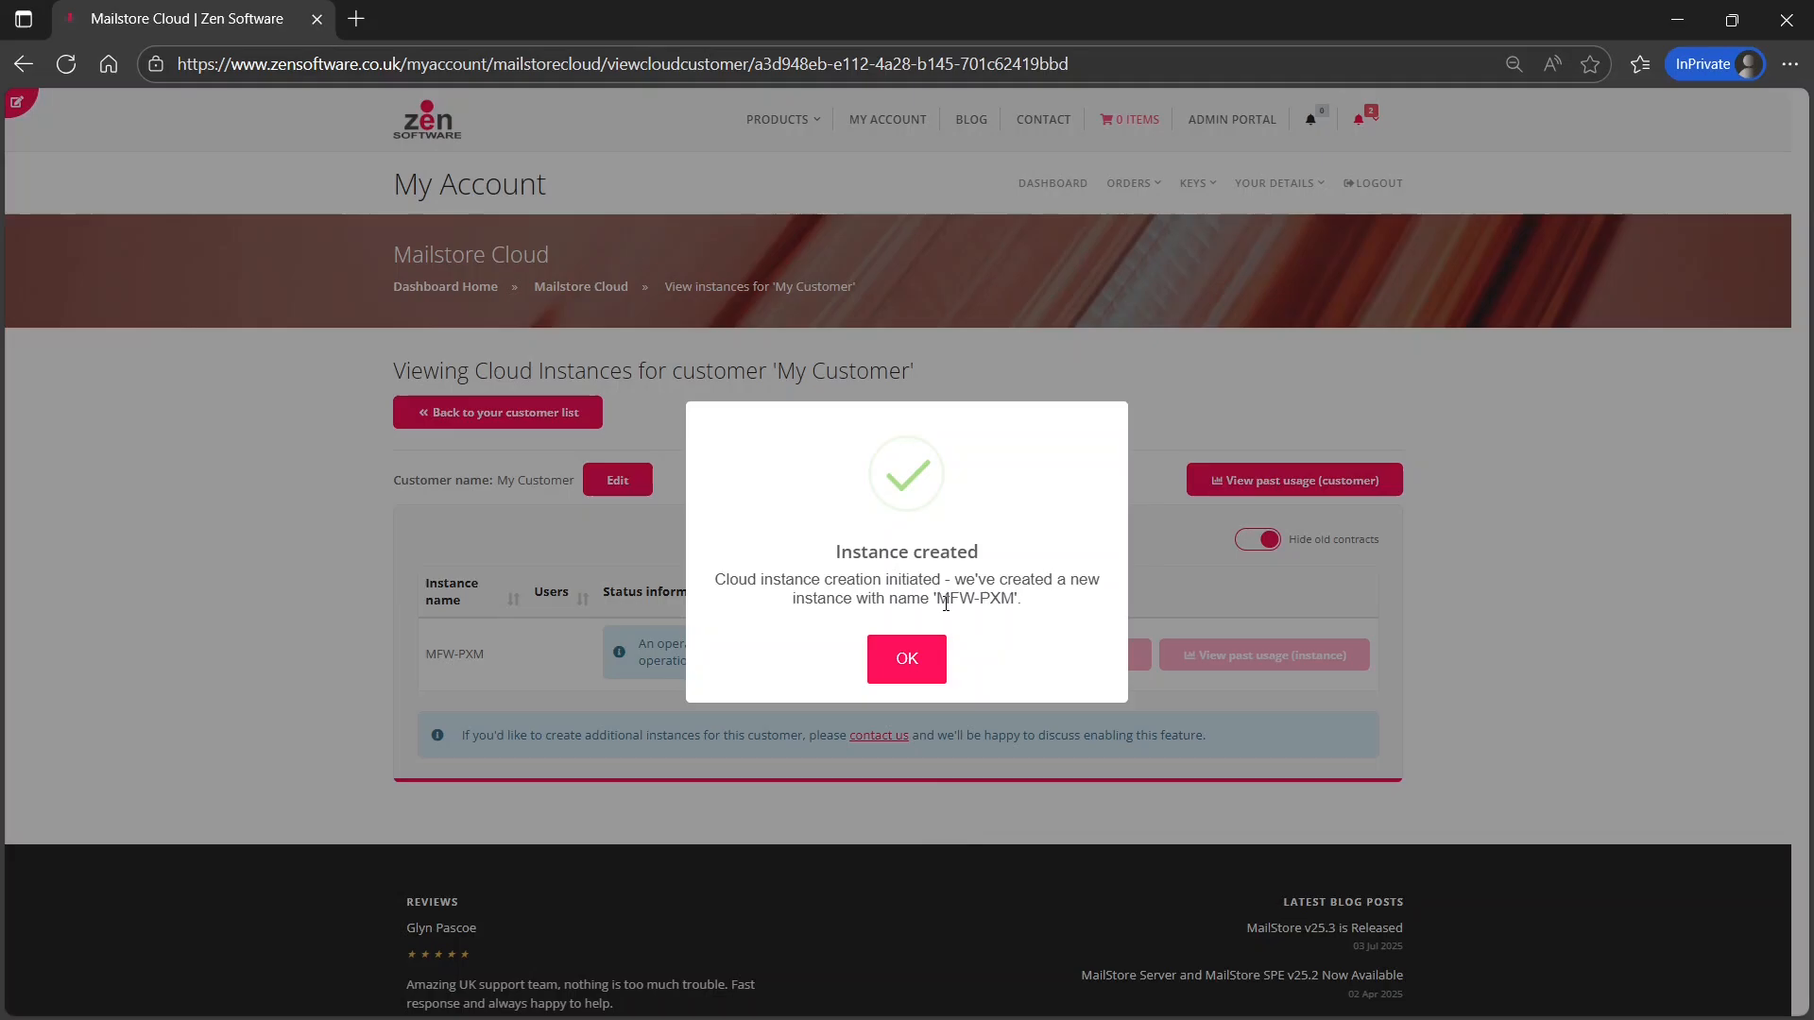
click(904, 664)
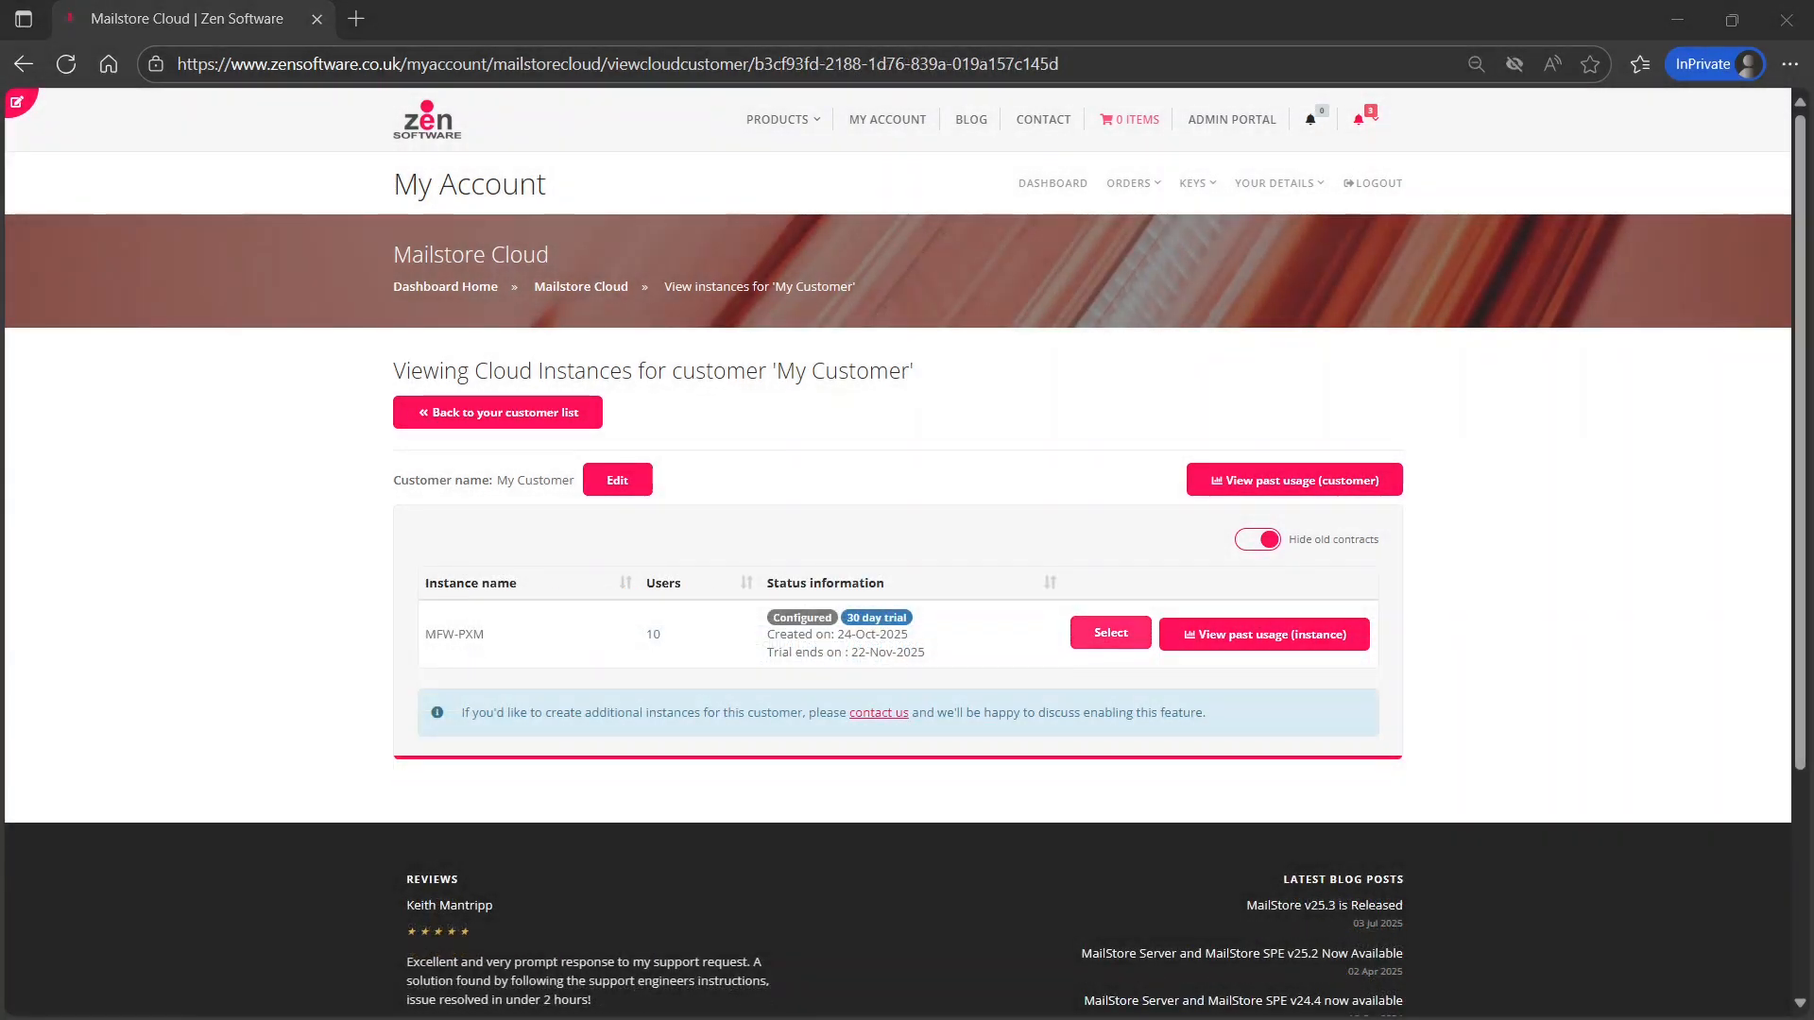
- Copy the initial admin user of instance MFW-PXM and submit it as the username on the admin login page
click(1081, 640)
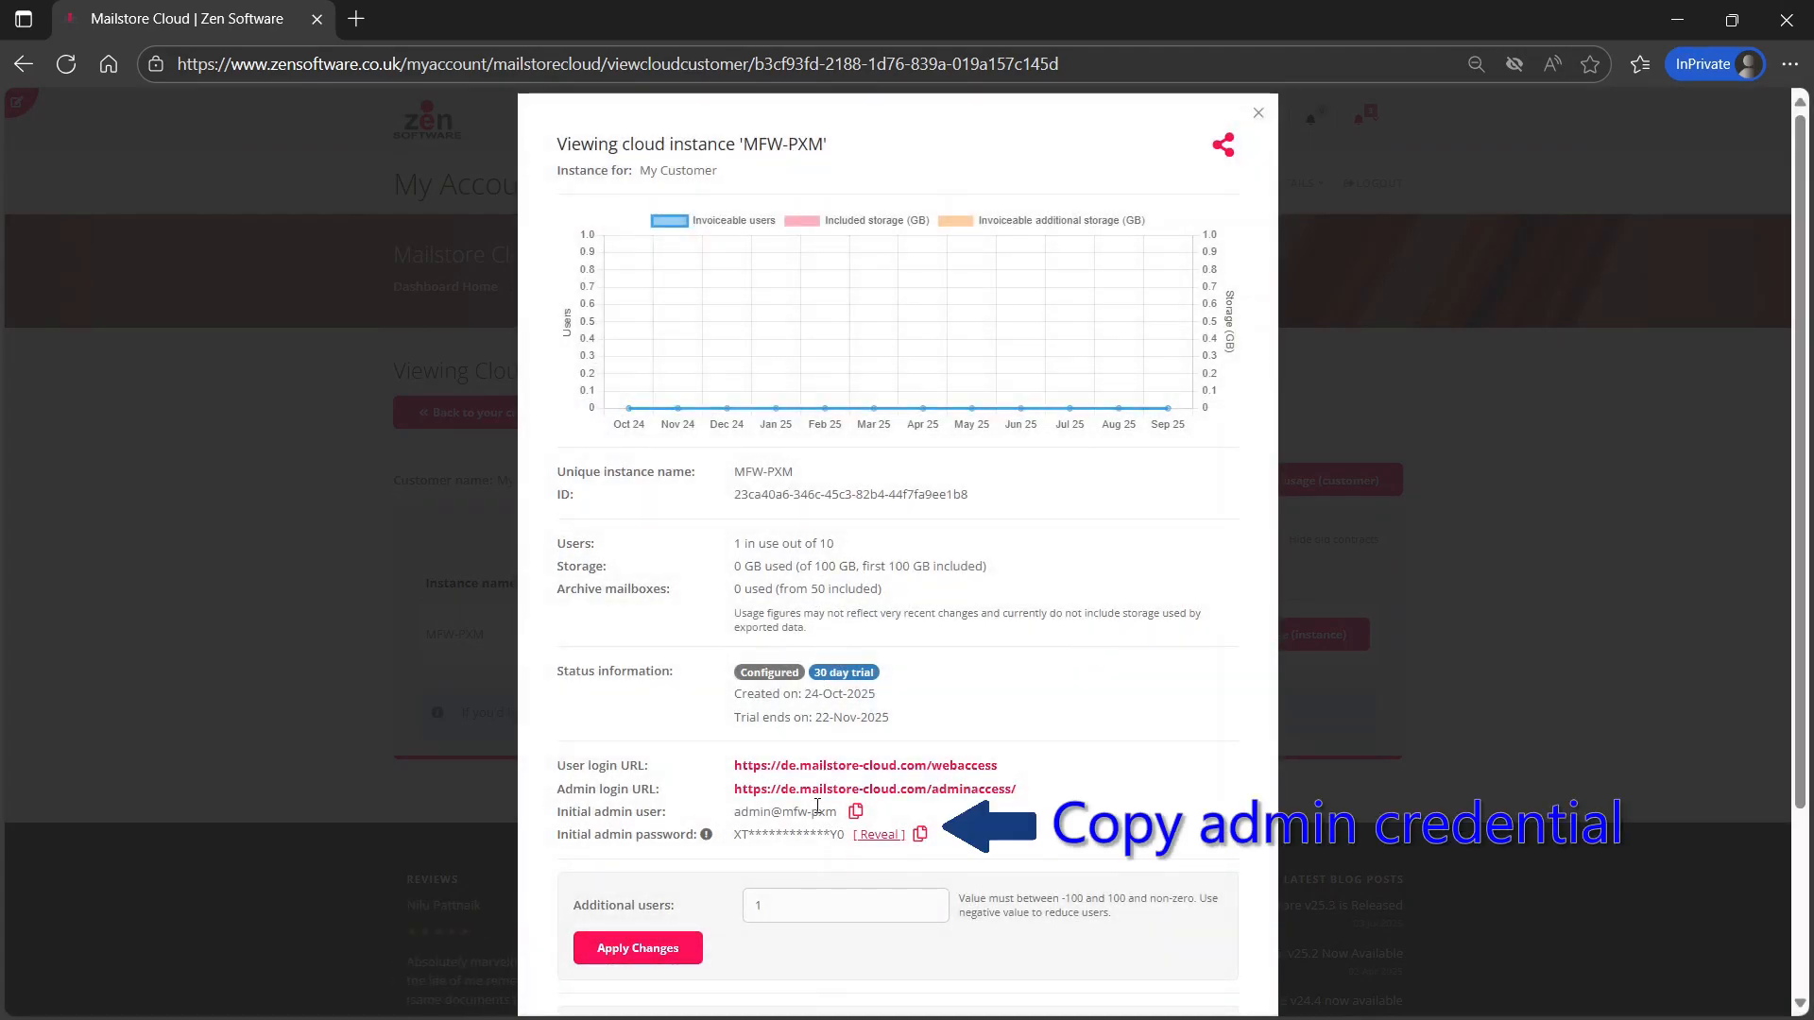
click(857, 814)
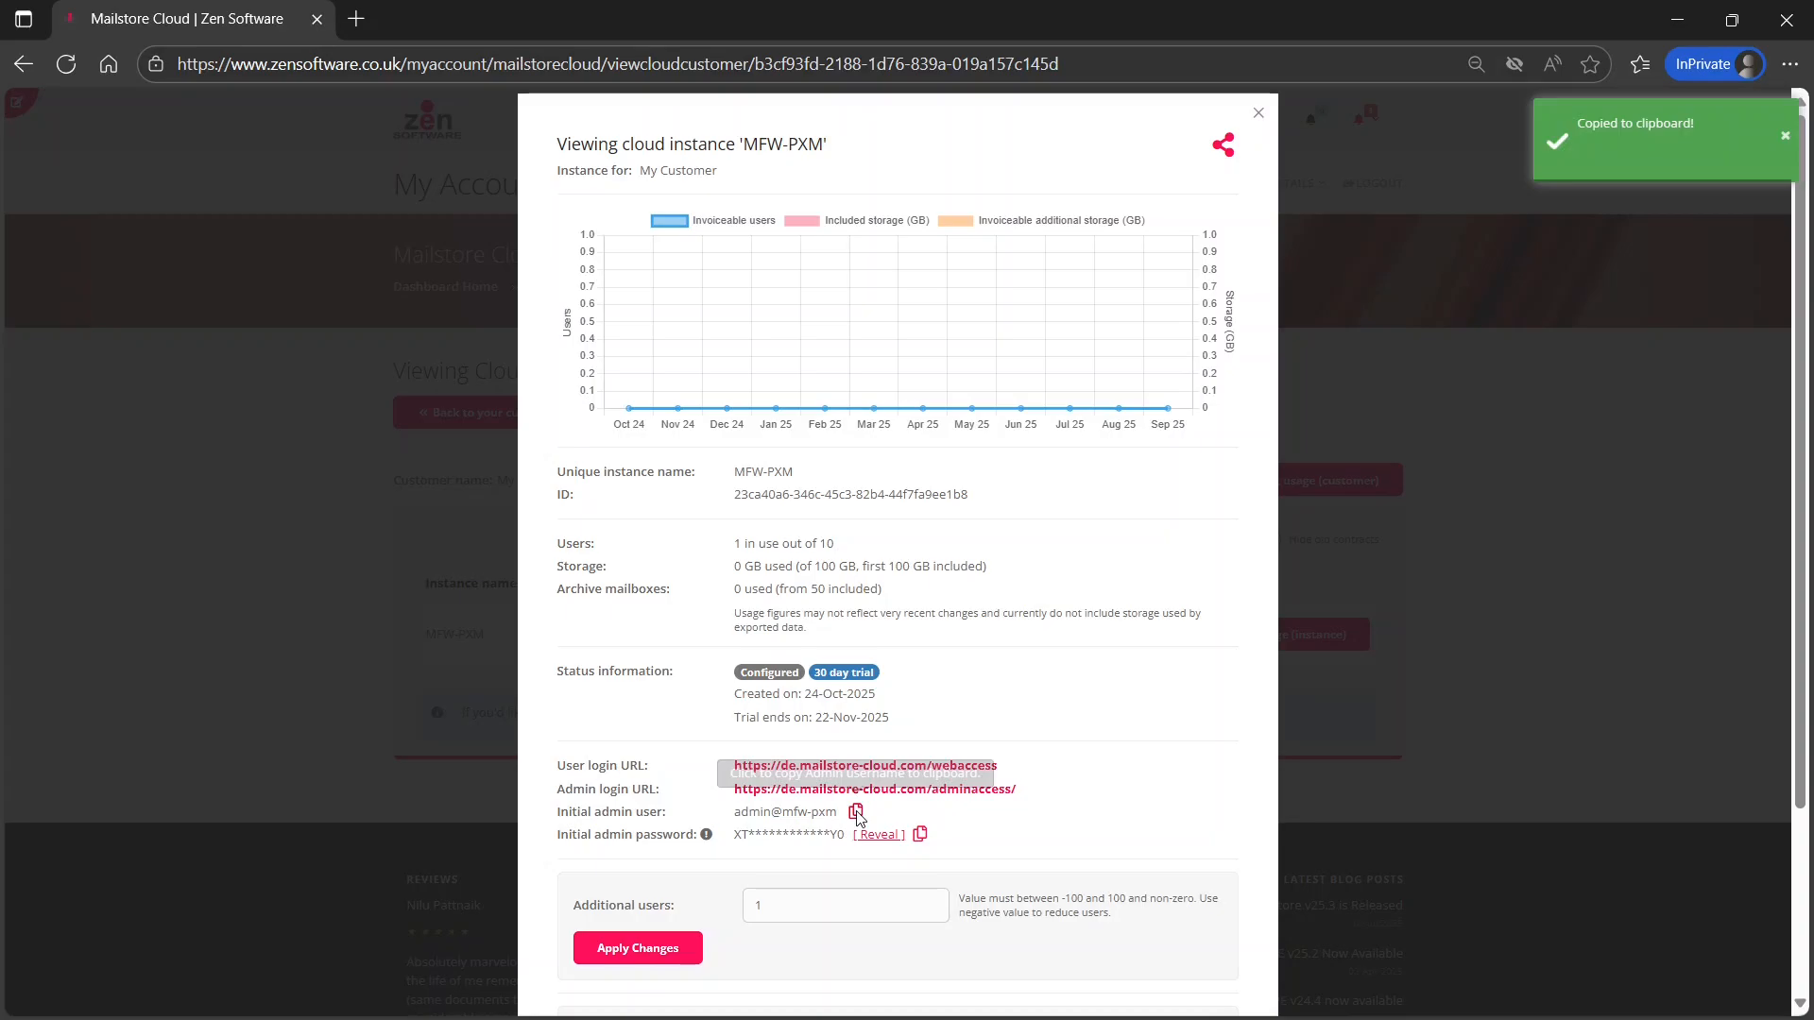
click(992, 790)
click(835, 541)
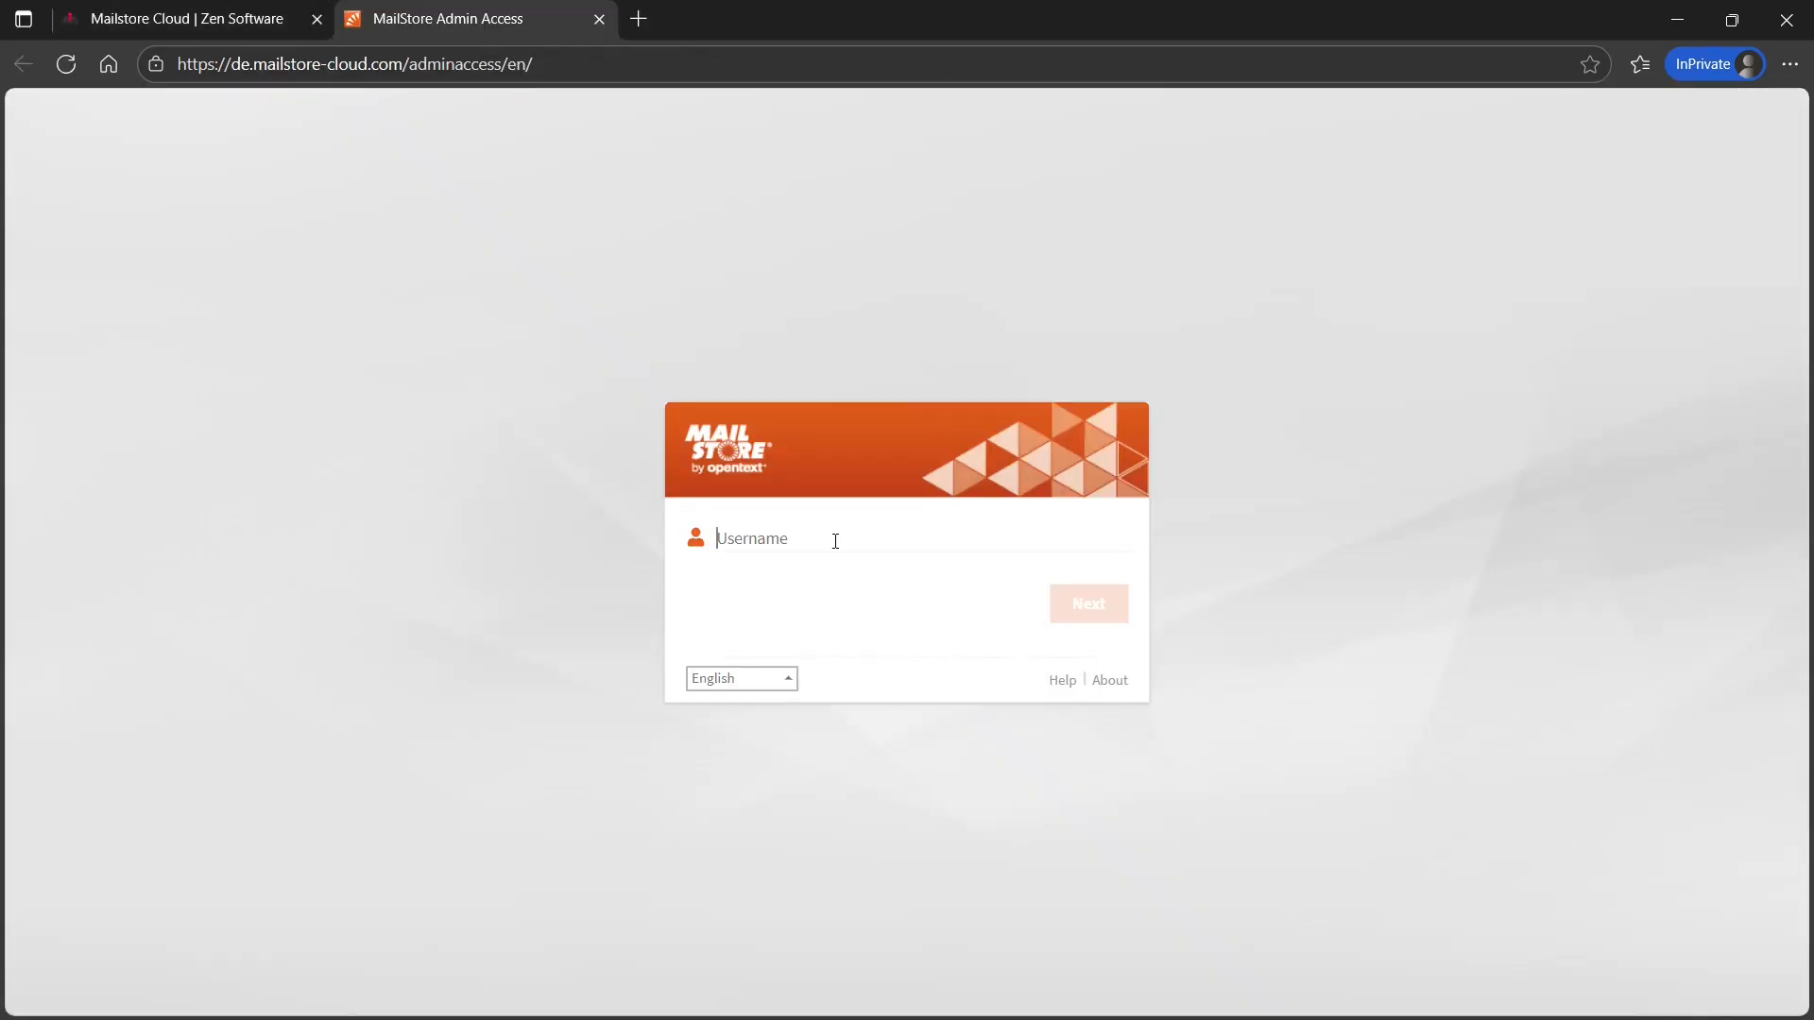
key(ctrl+v)
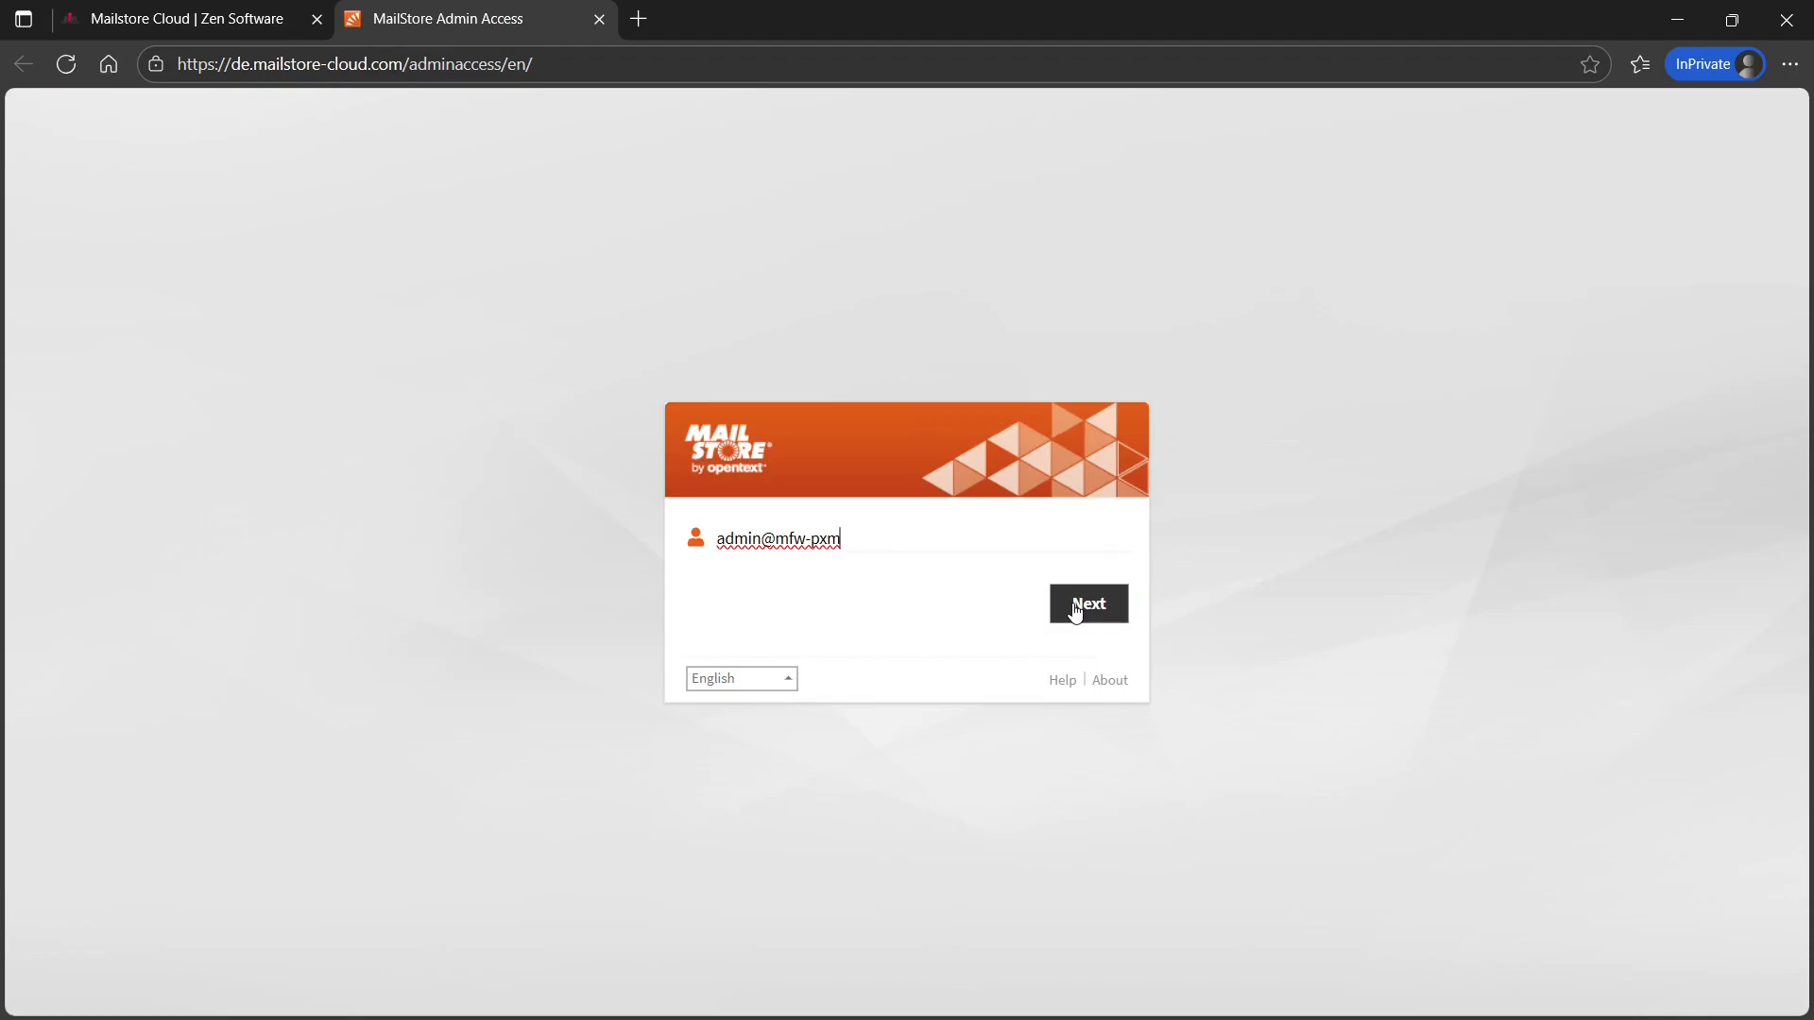
click(1076, 612)
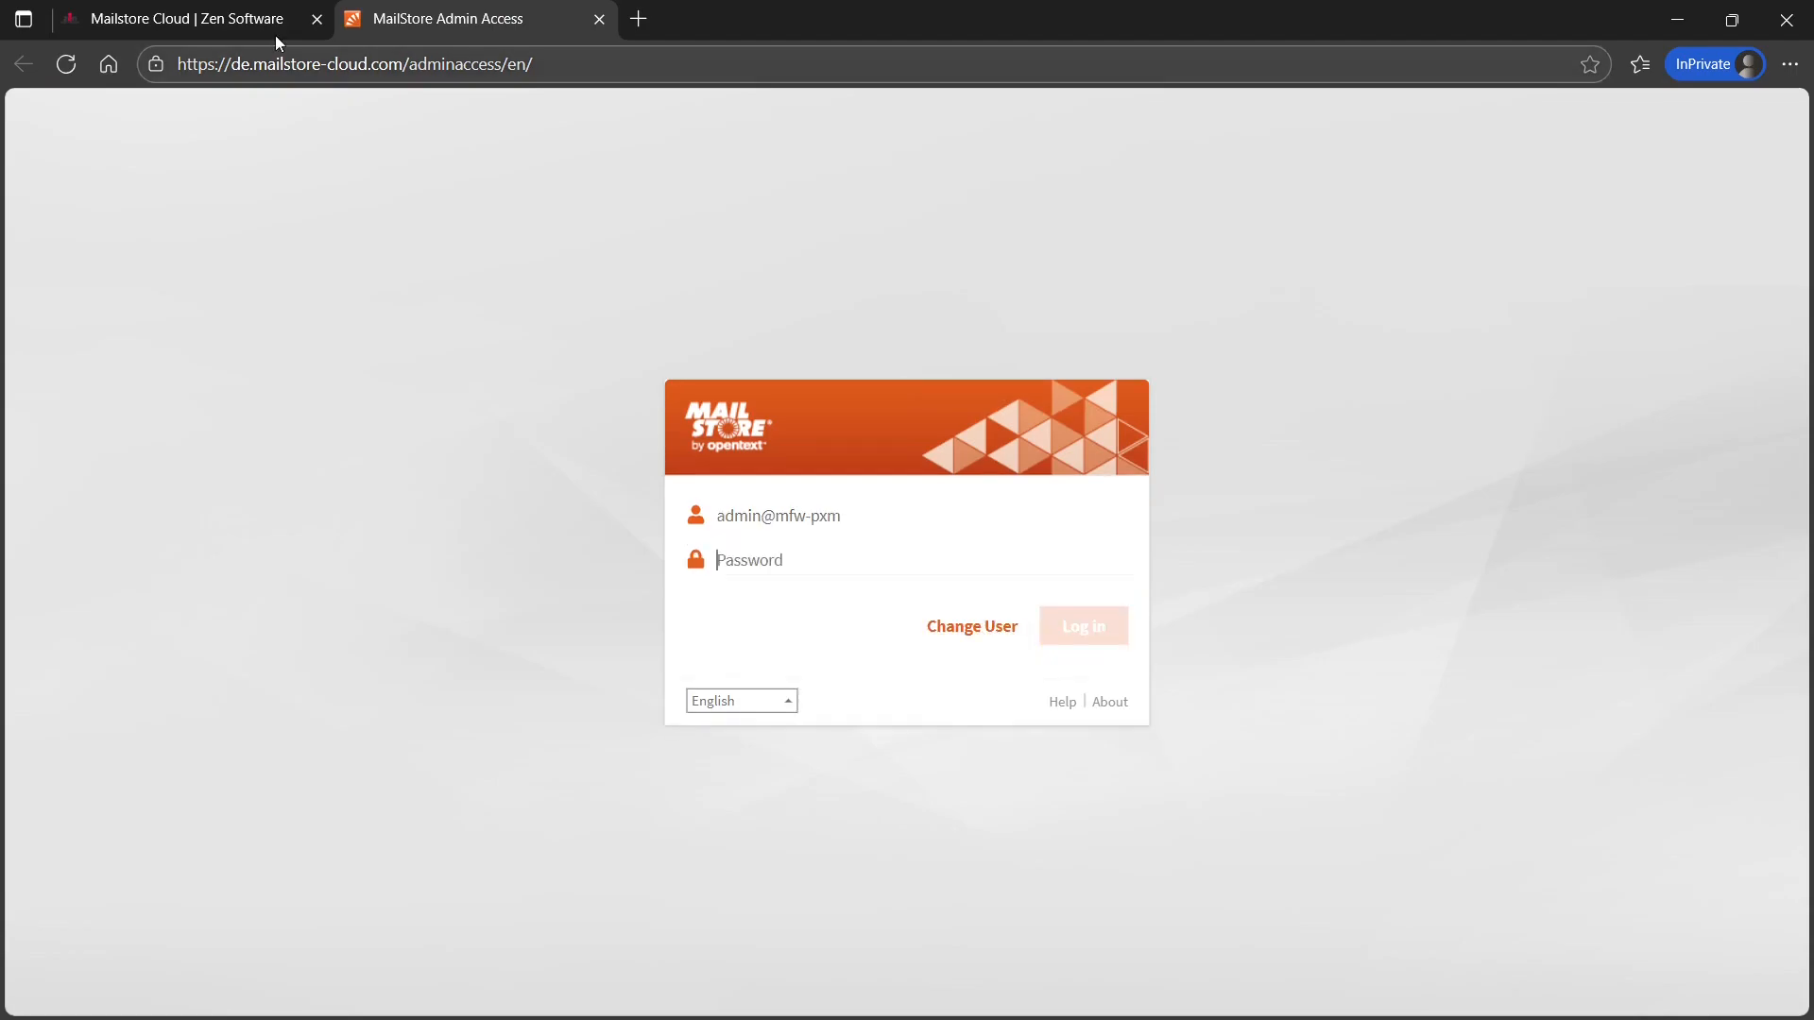
- Copy the initial admin password from the instance details and log in to MailStore Admin Access with it
click(275, 36)
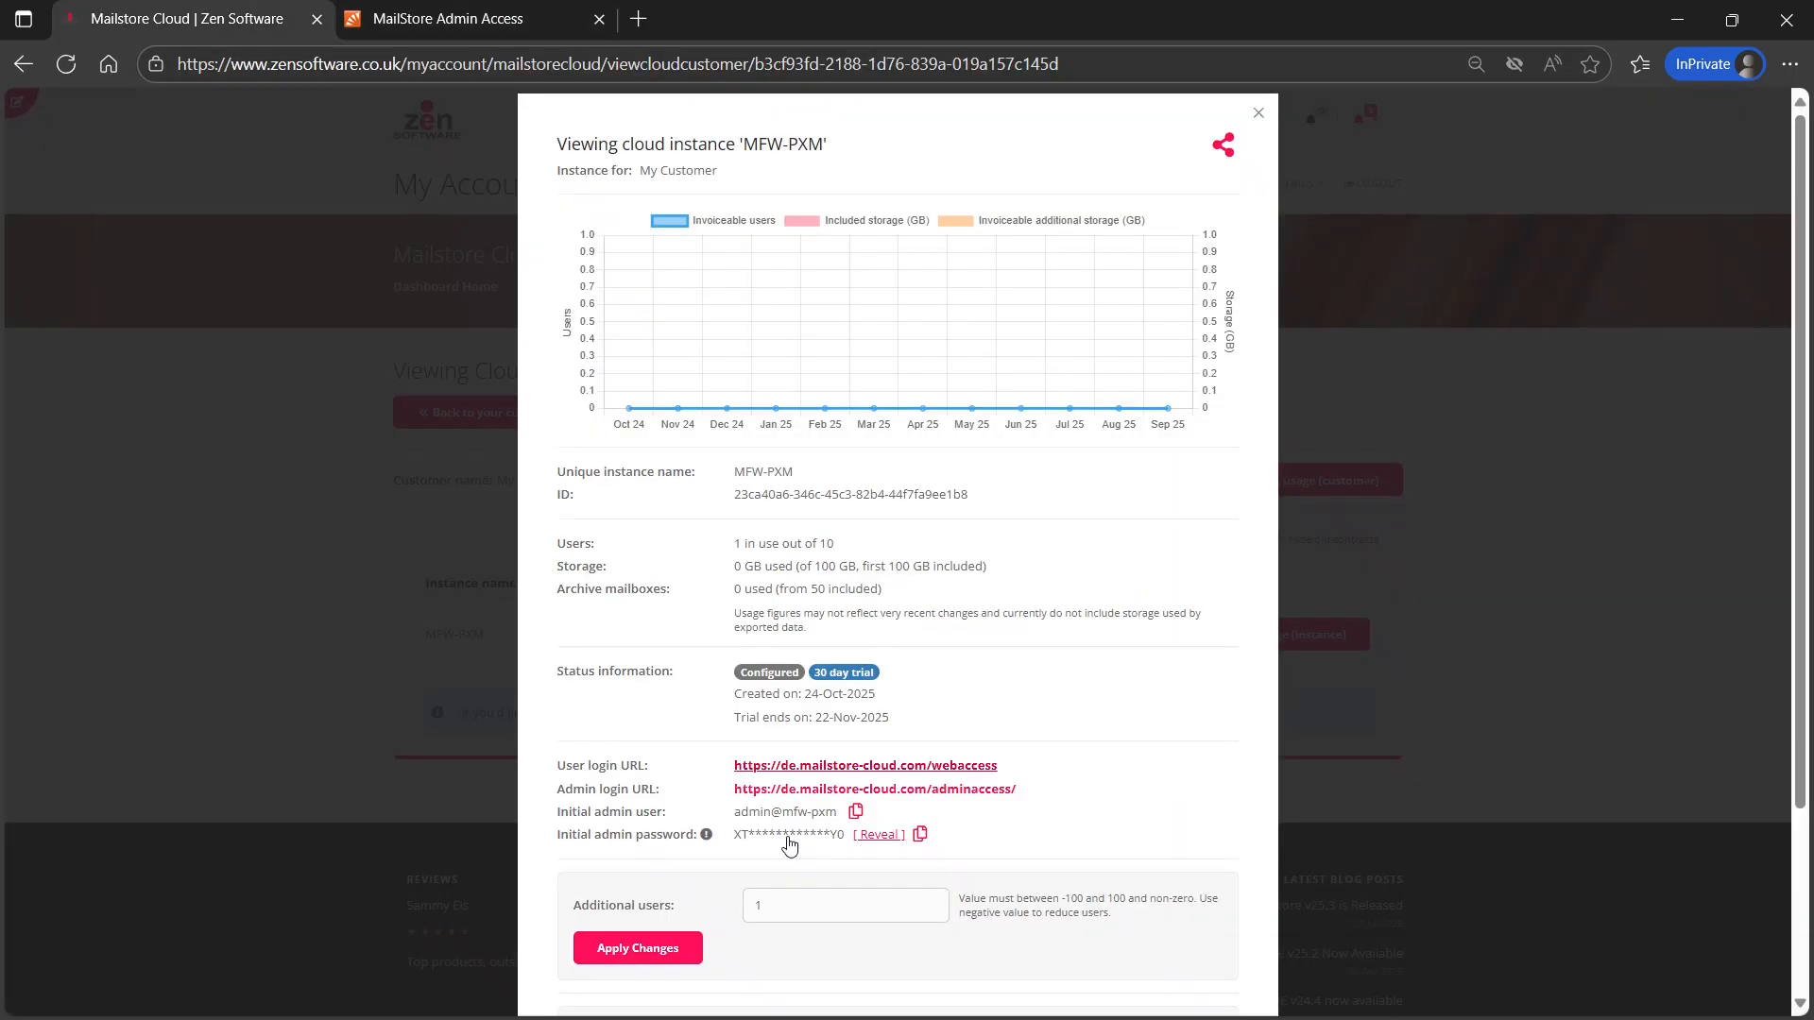
click(919, 836)
click(385, 17)
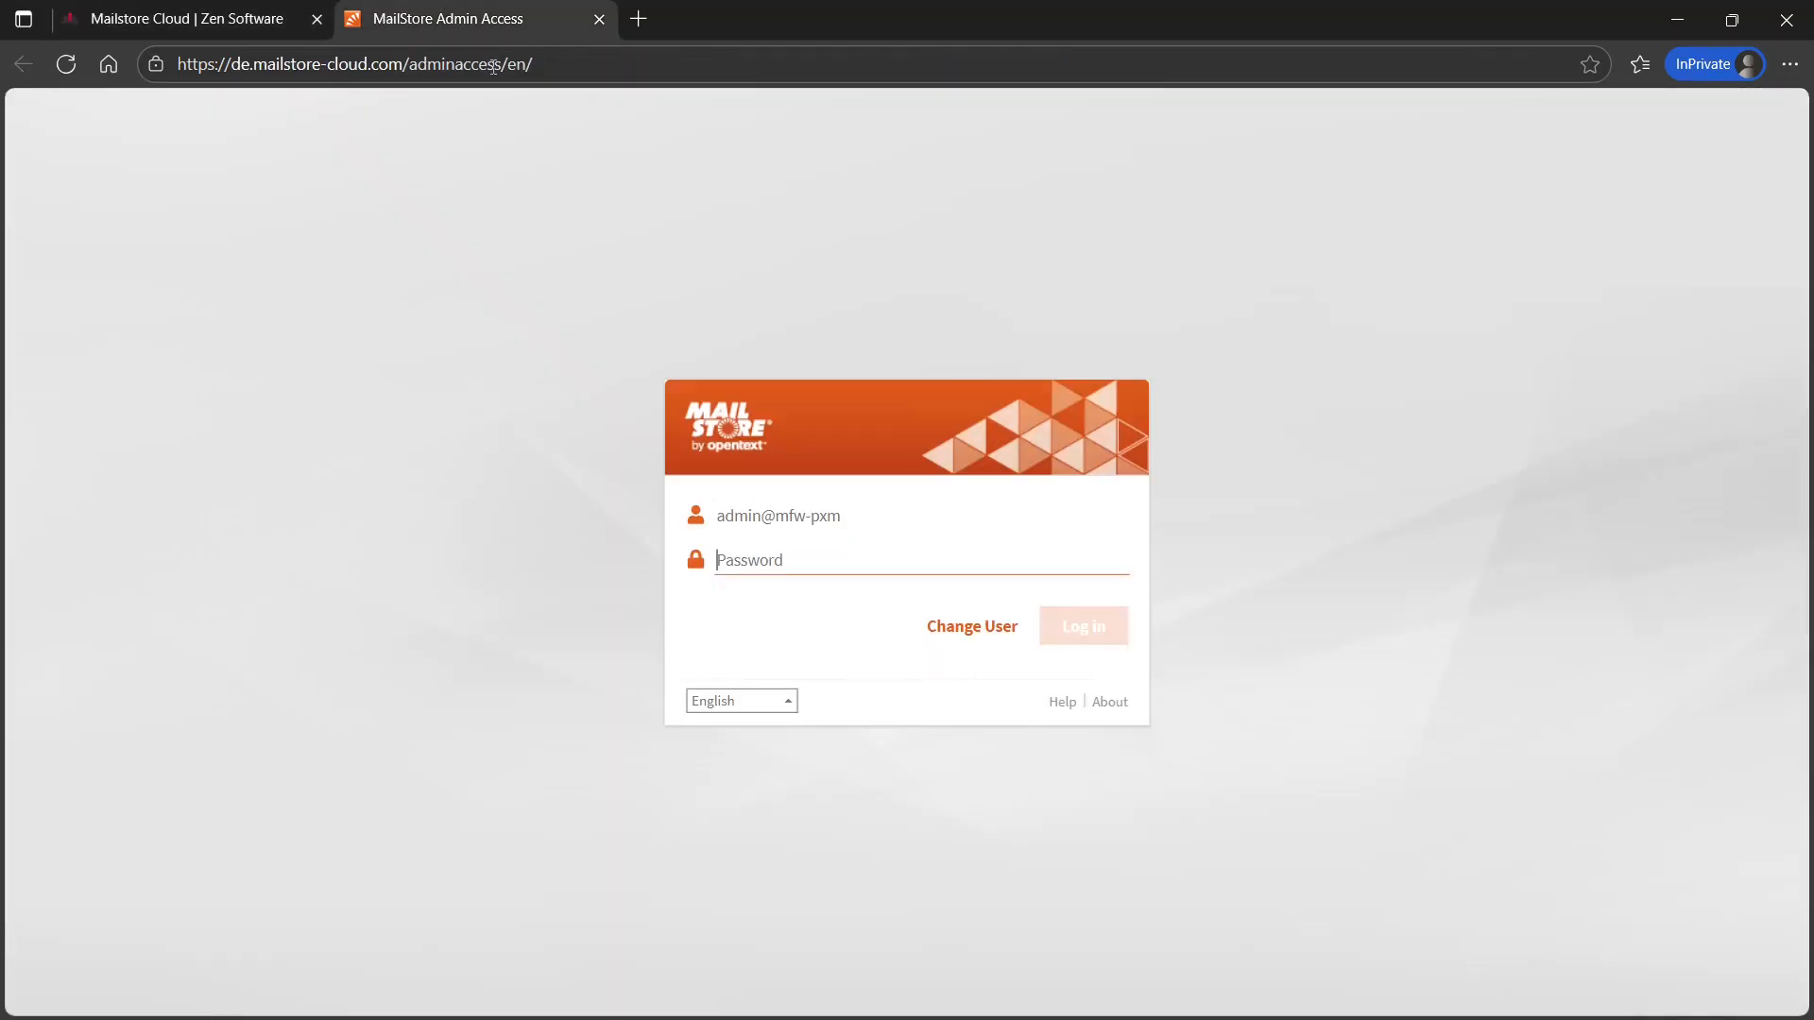
key(ctrl+v)
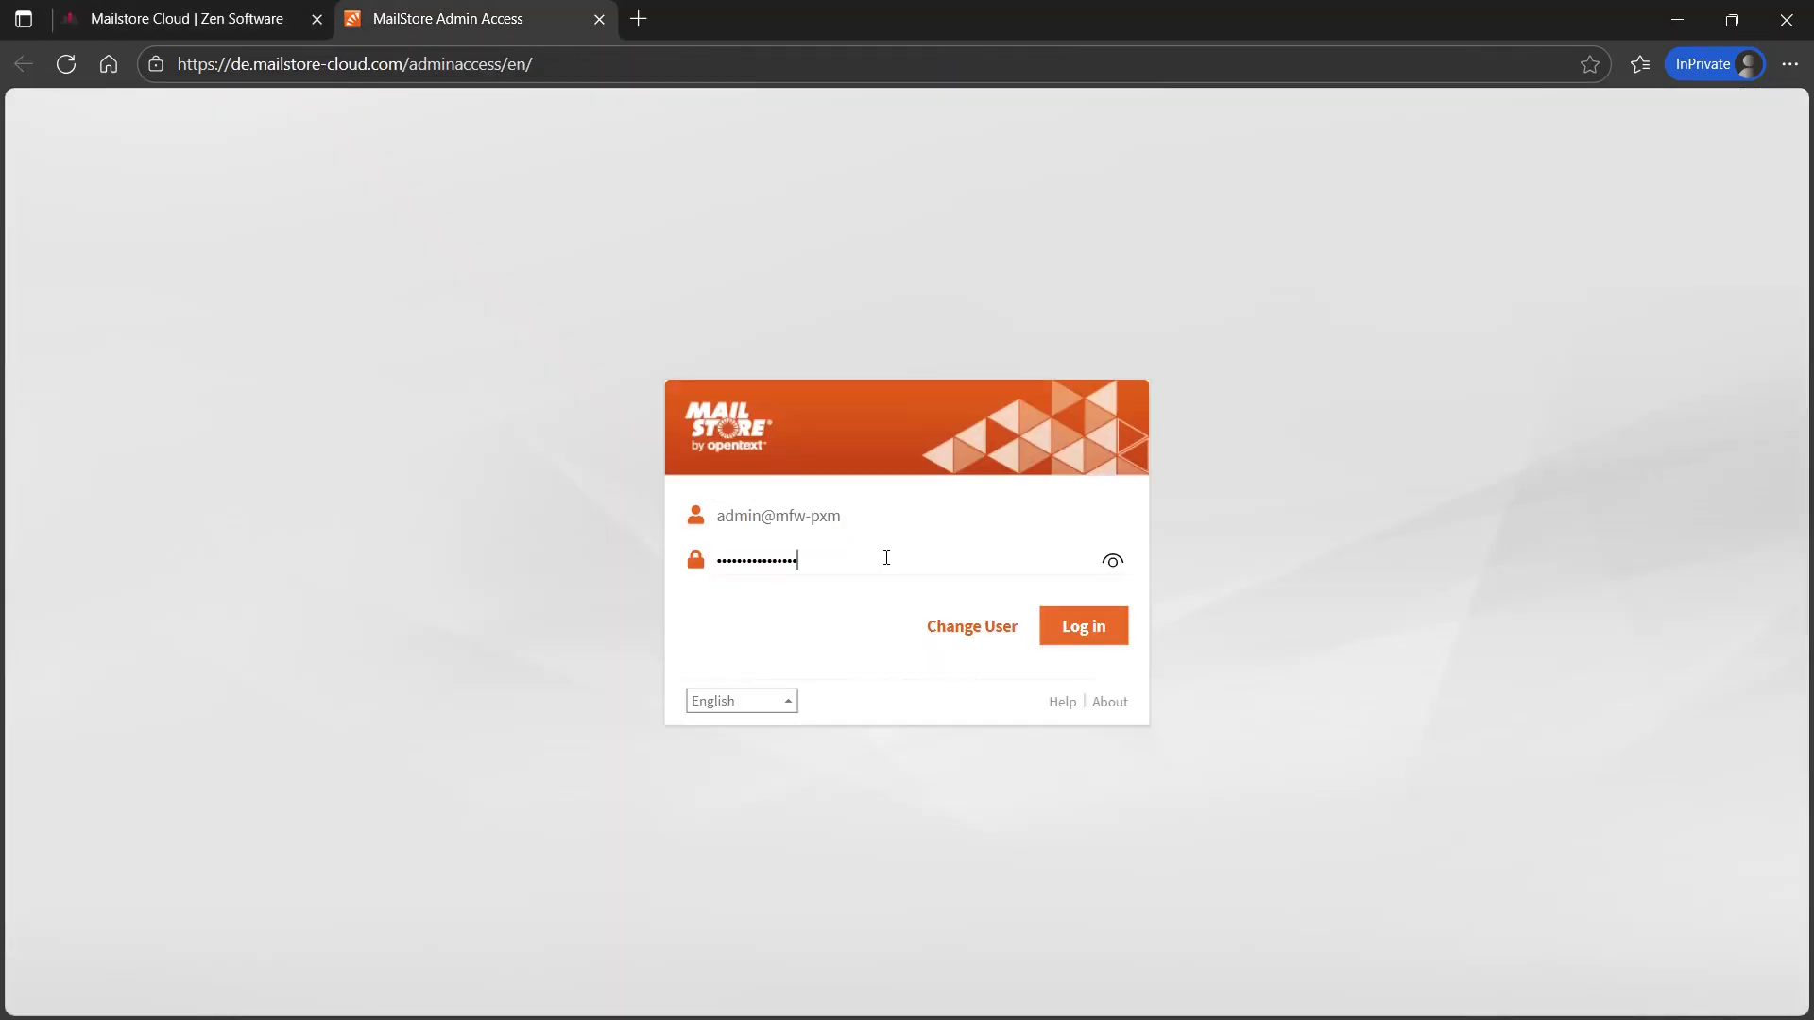
click(1084, 628)
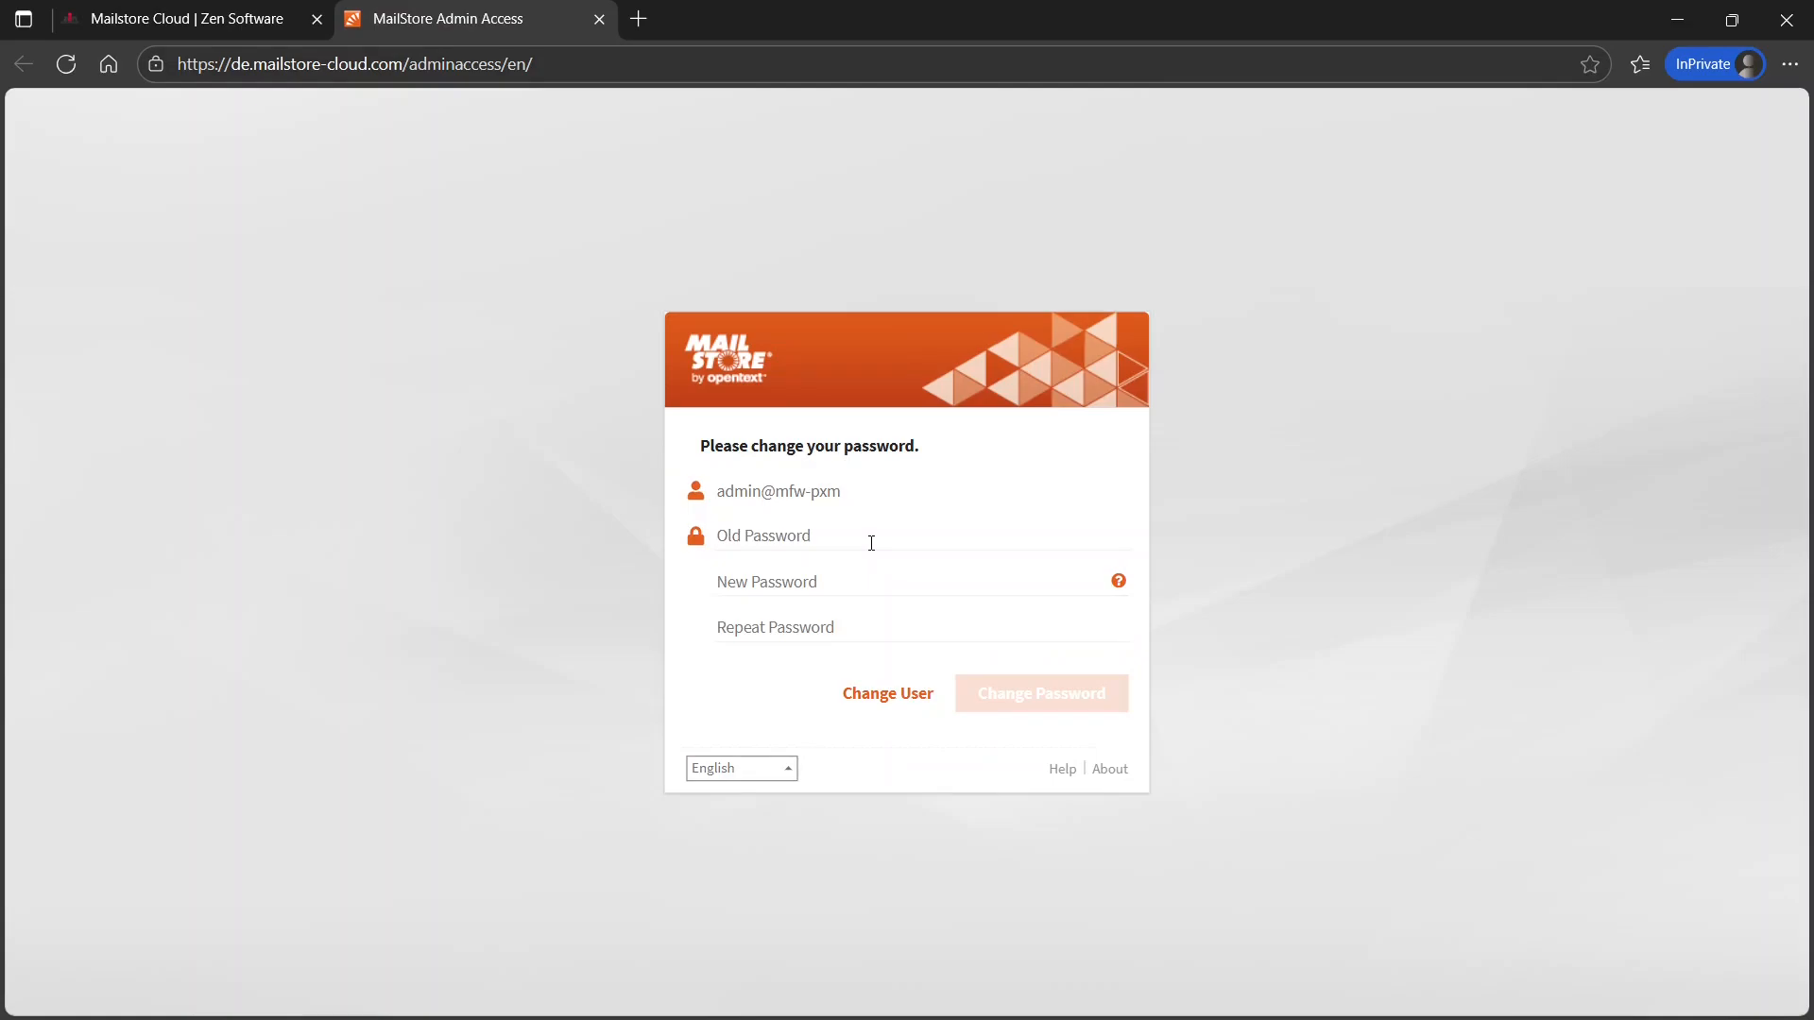
- Replace the initial admin password with a new one and log in again using the new password
key(ctrl+v)
click(870, 576)
key(ctrl+v)
click(862, 631)
key(ctrl+v)
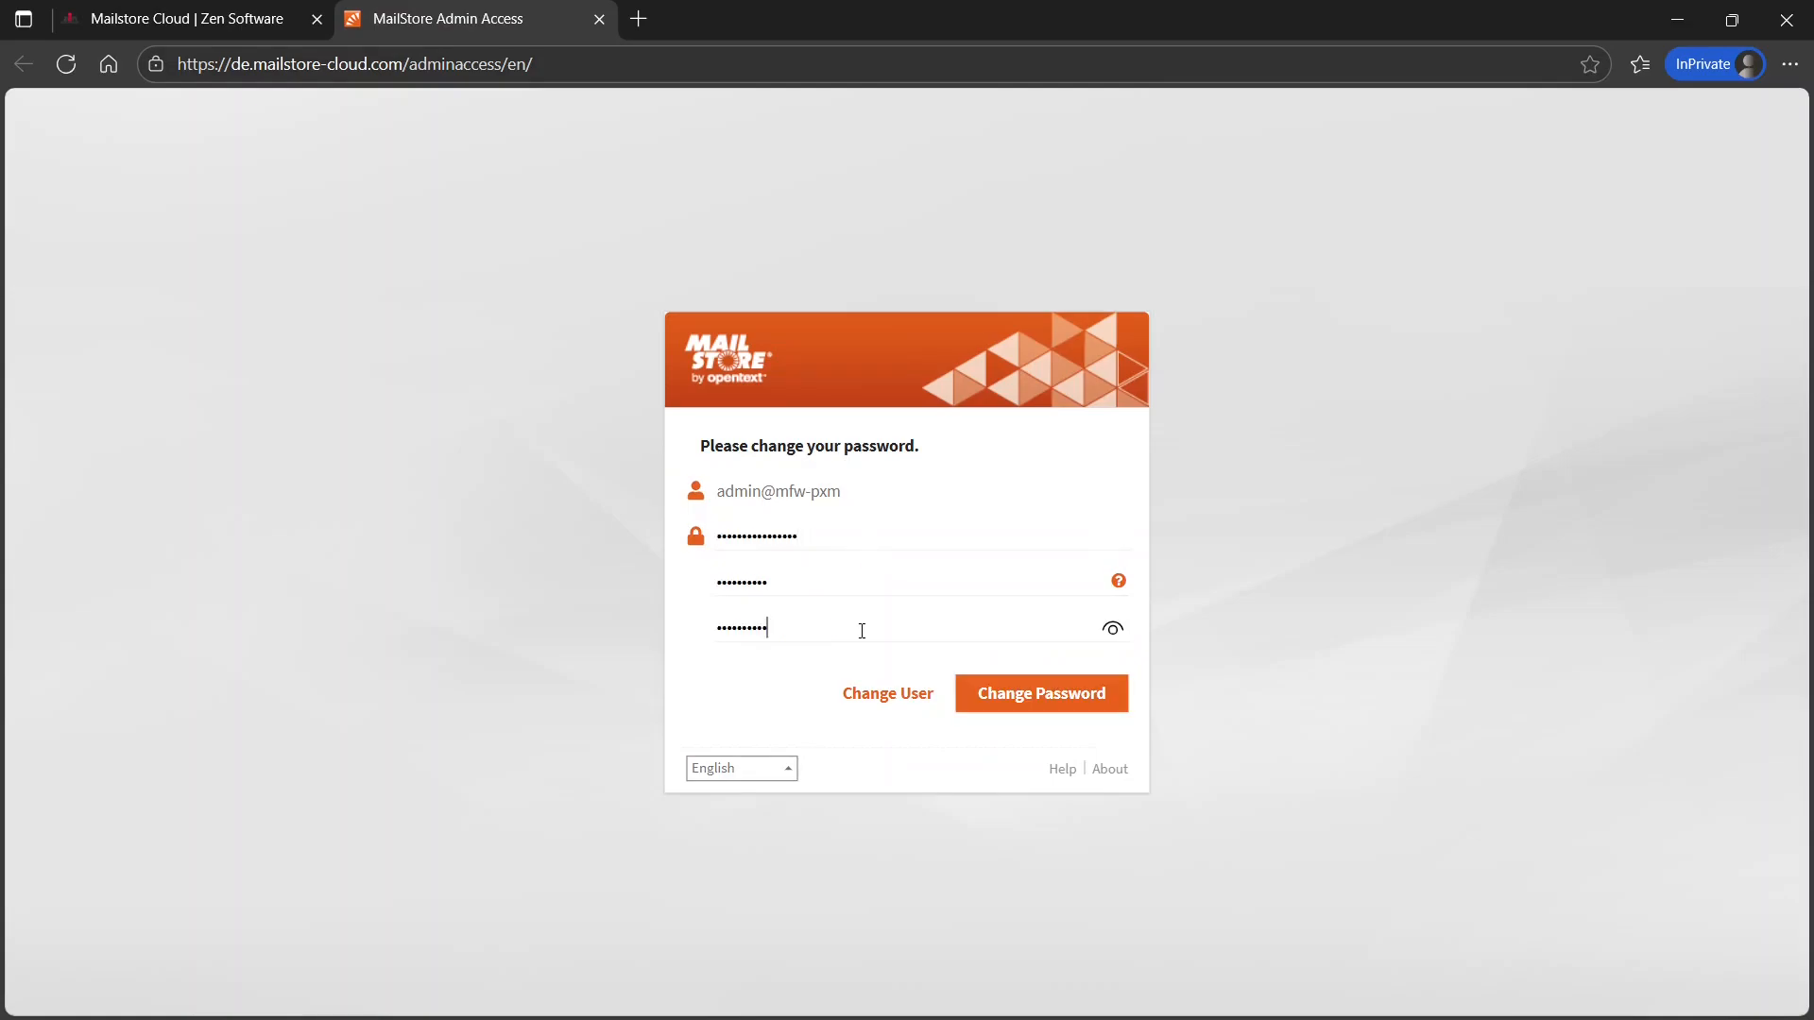
click(999, 696)
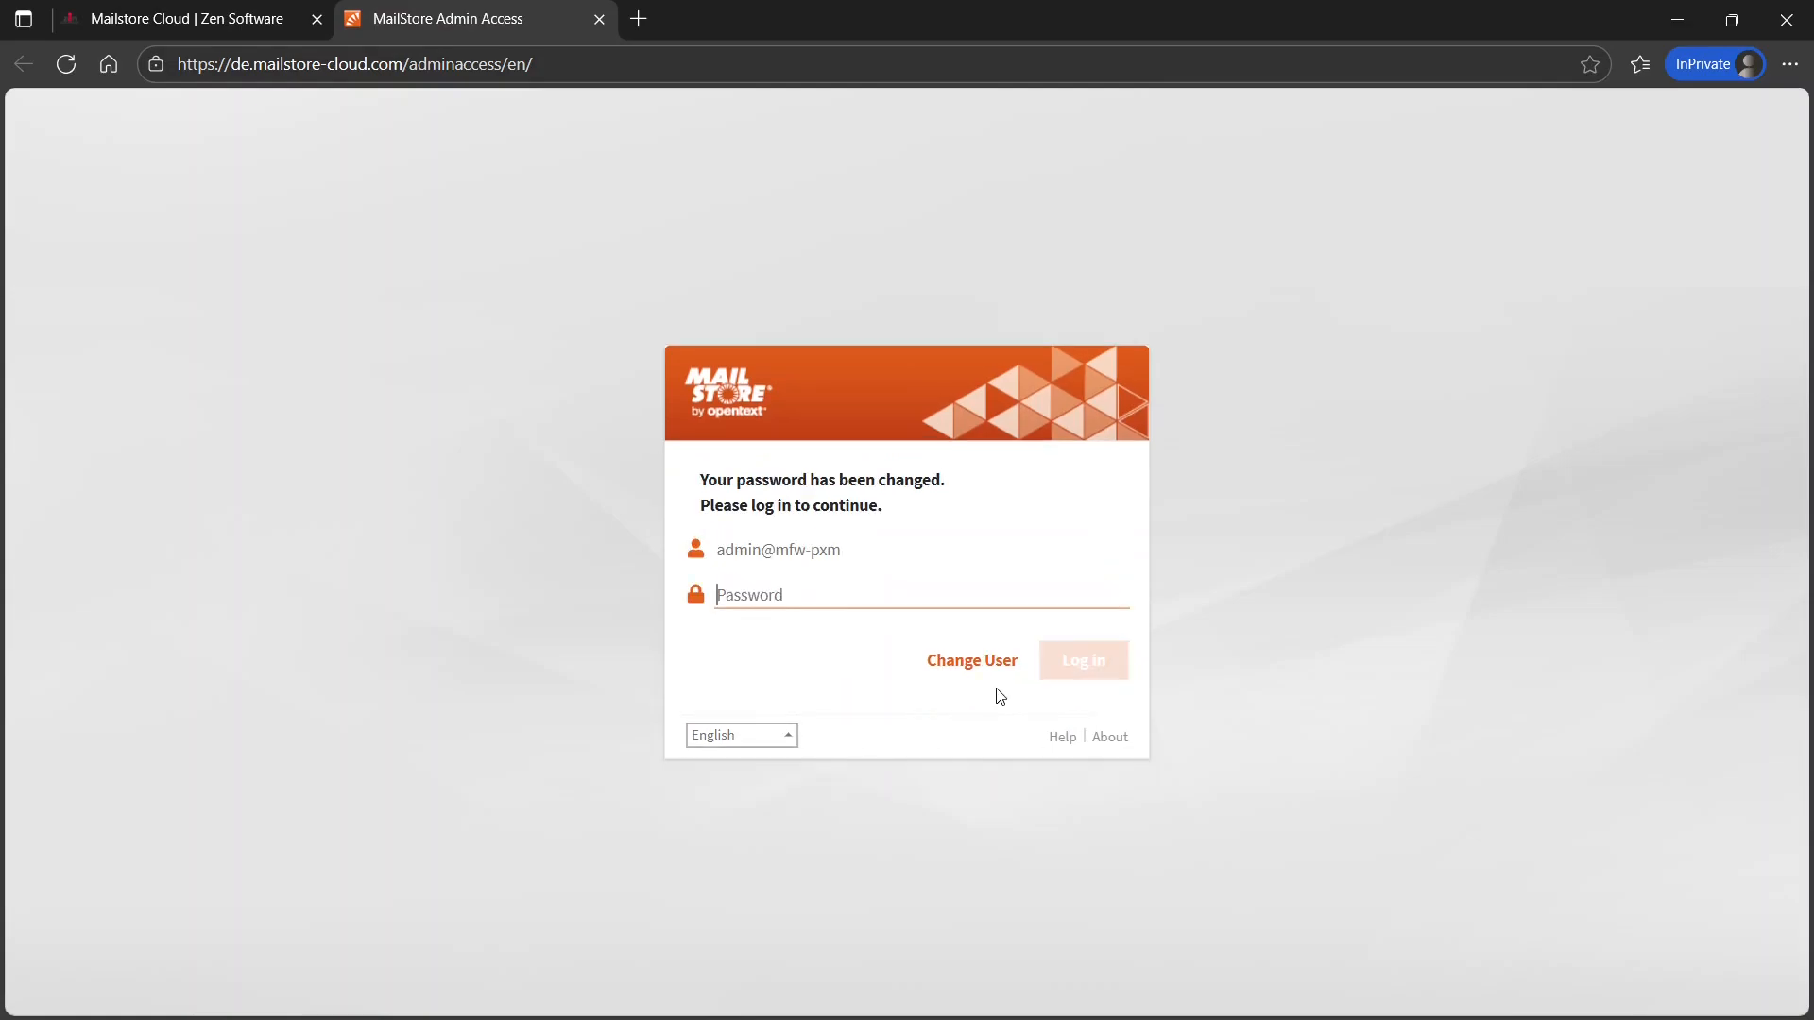
key(ctrl+v)
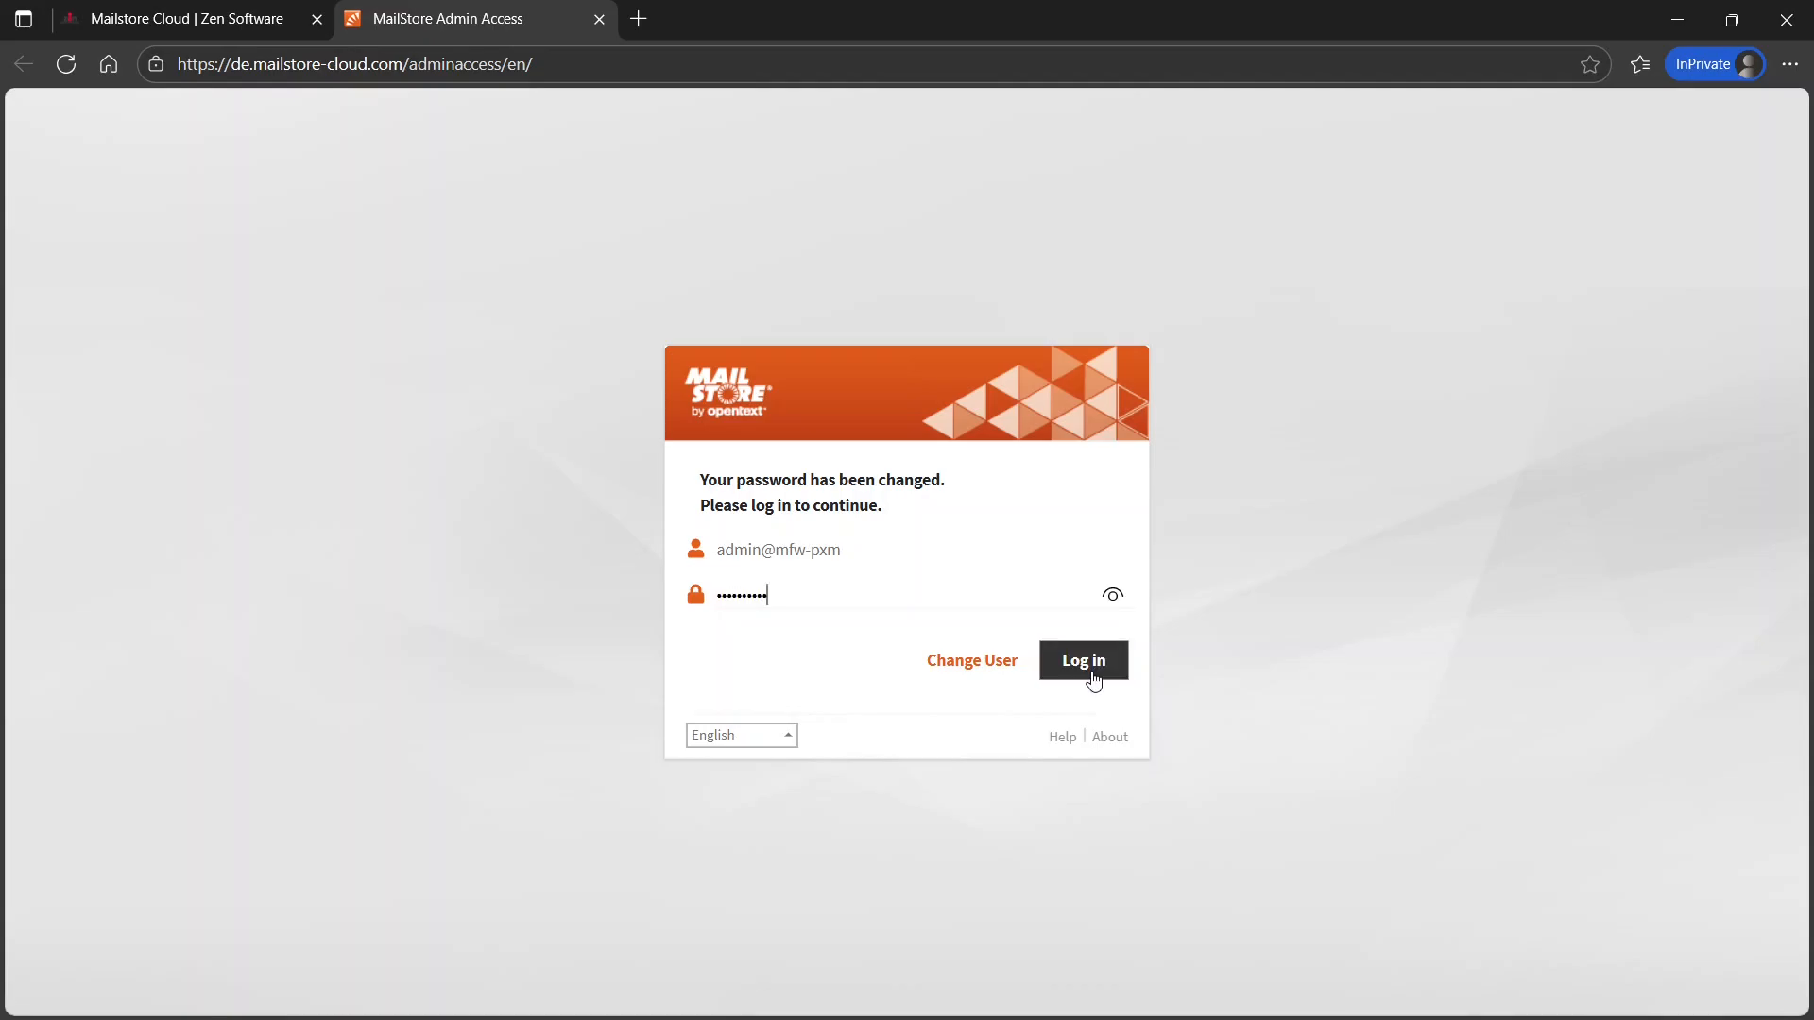
click(1094, 680)
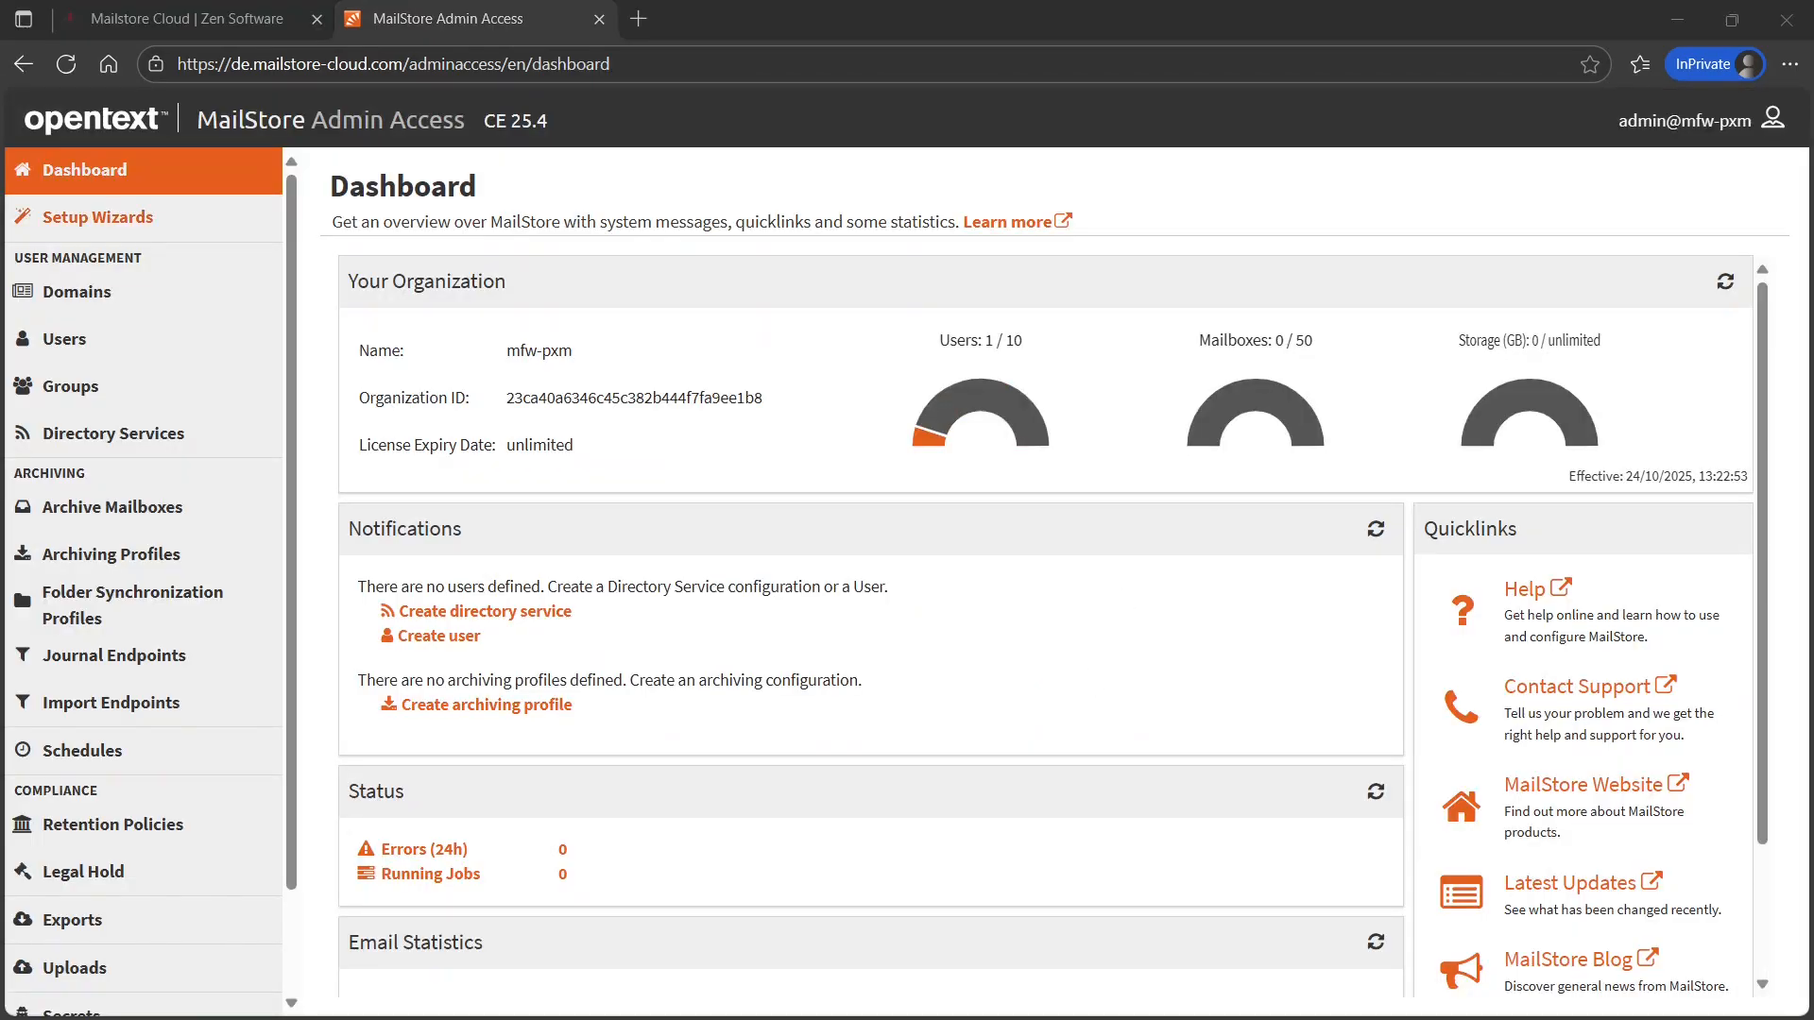
- Start the Microsoft 365 / Entra ID setup wizard and connect the tenant, accepting the requested permissions with the signed-in admin account
click(146, 218)
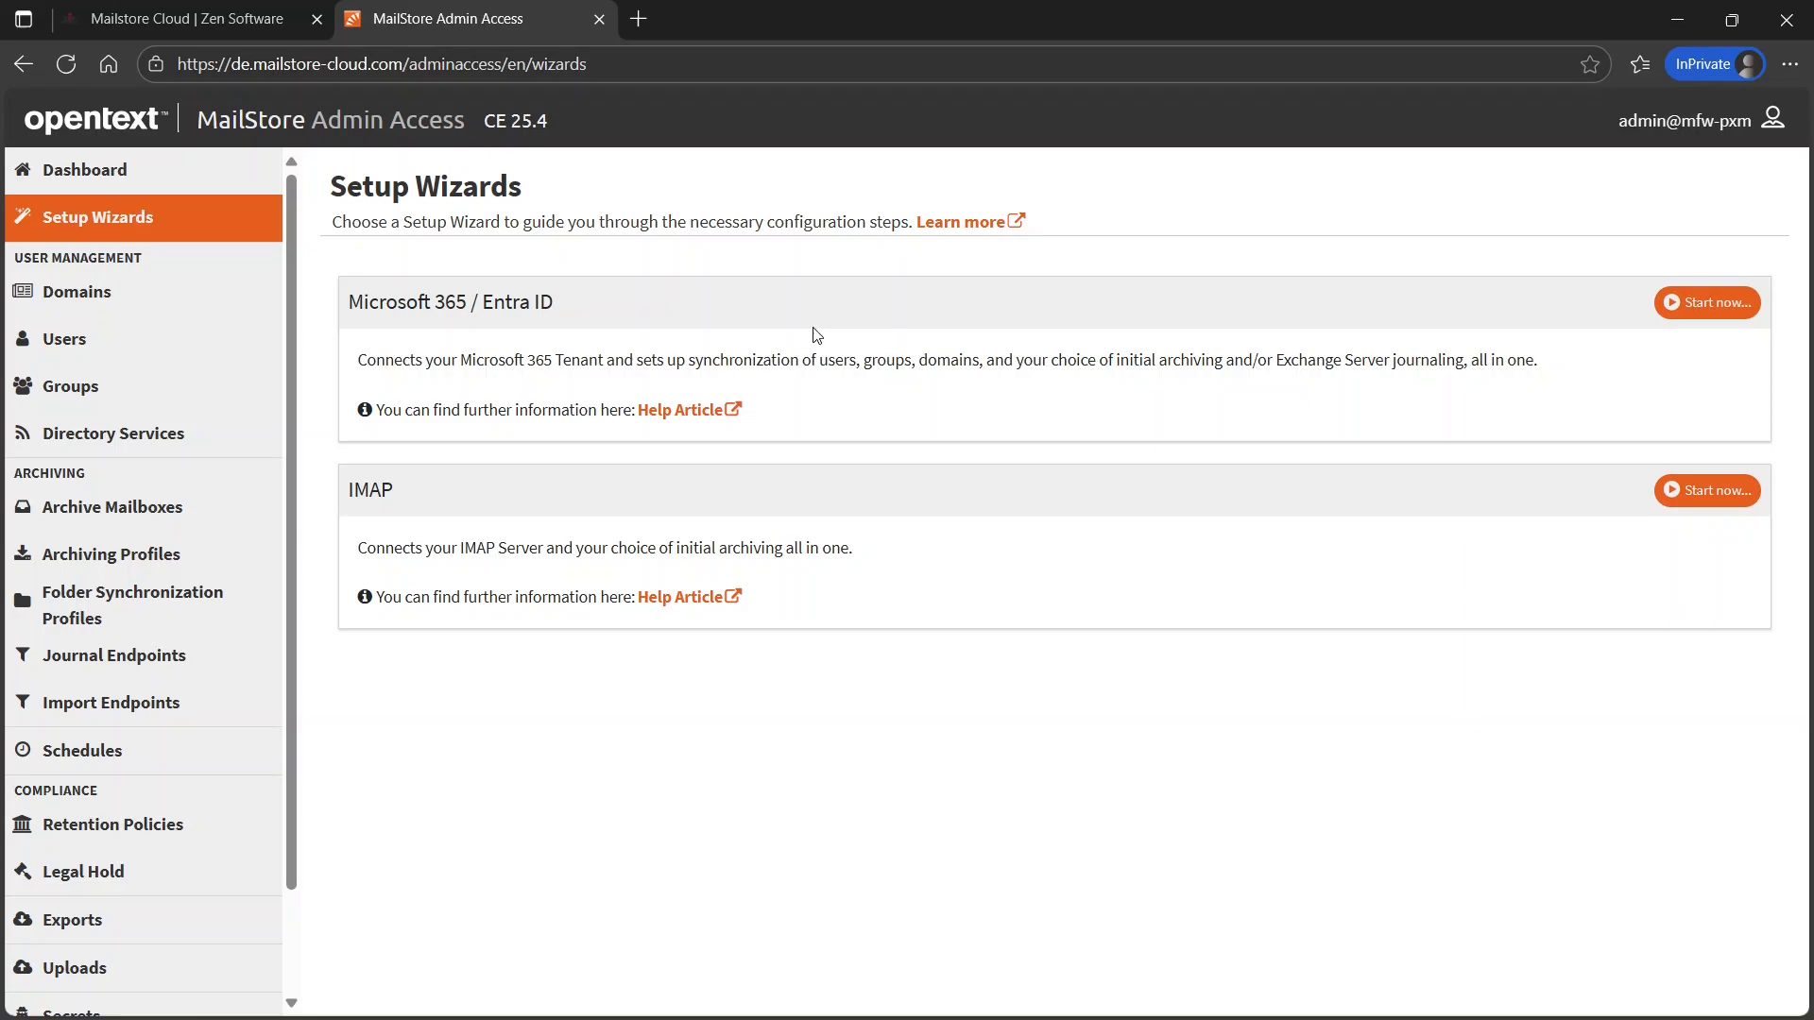
click(1732, 303)
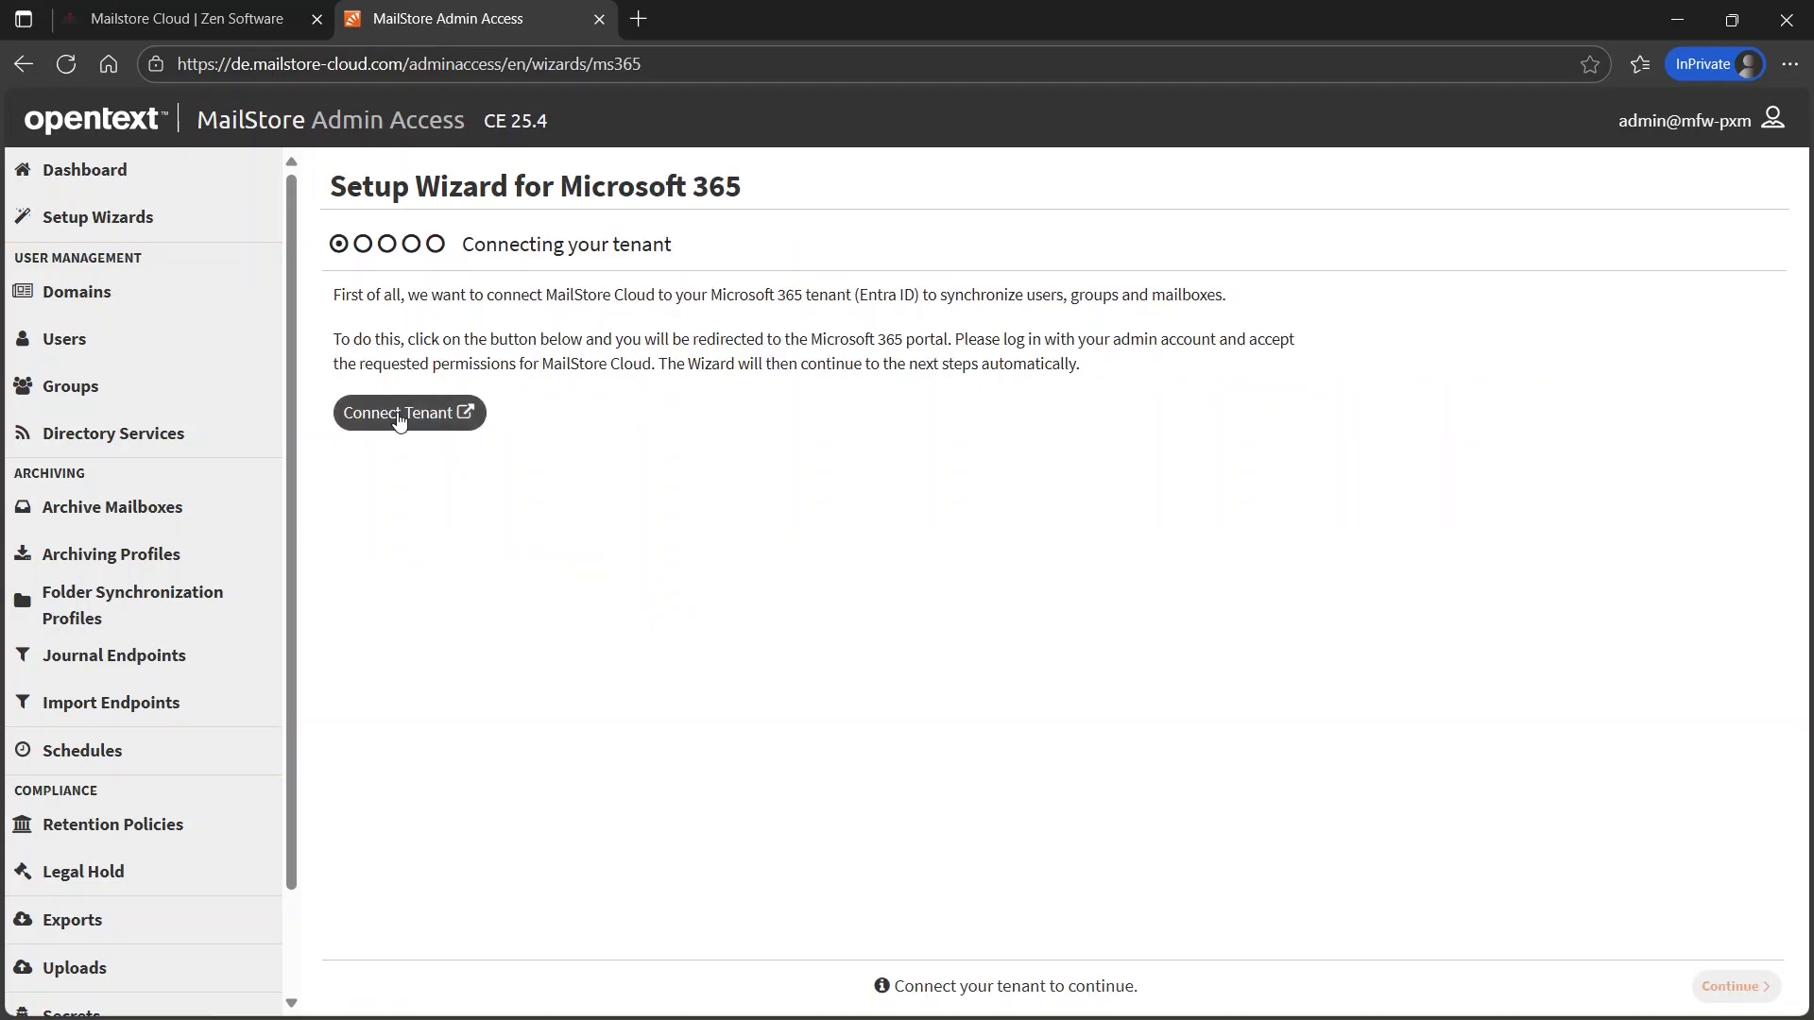
click(399, 415)
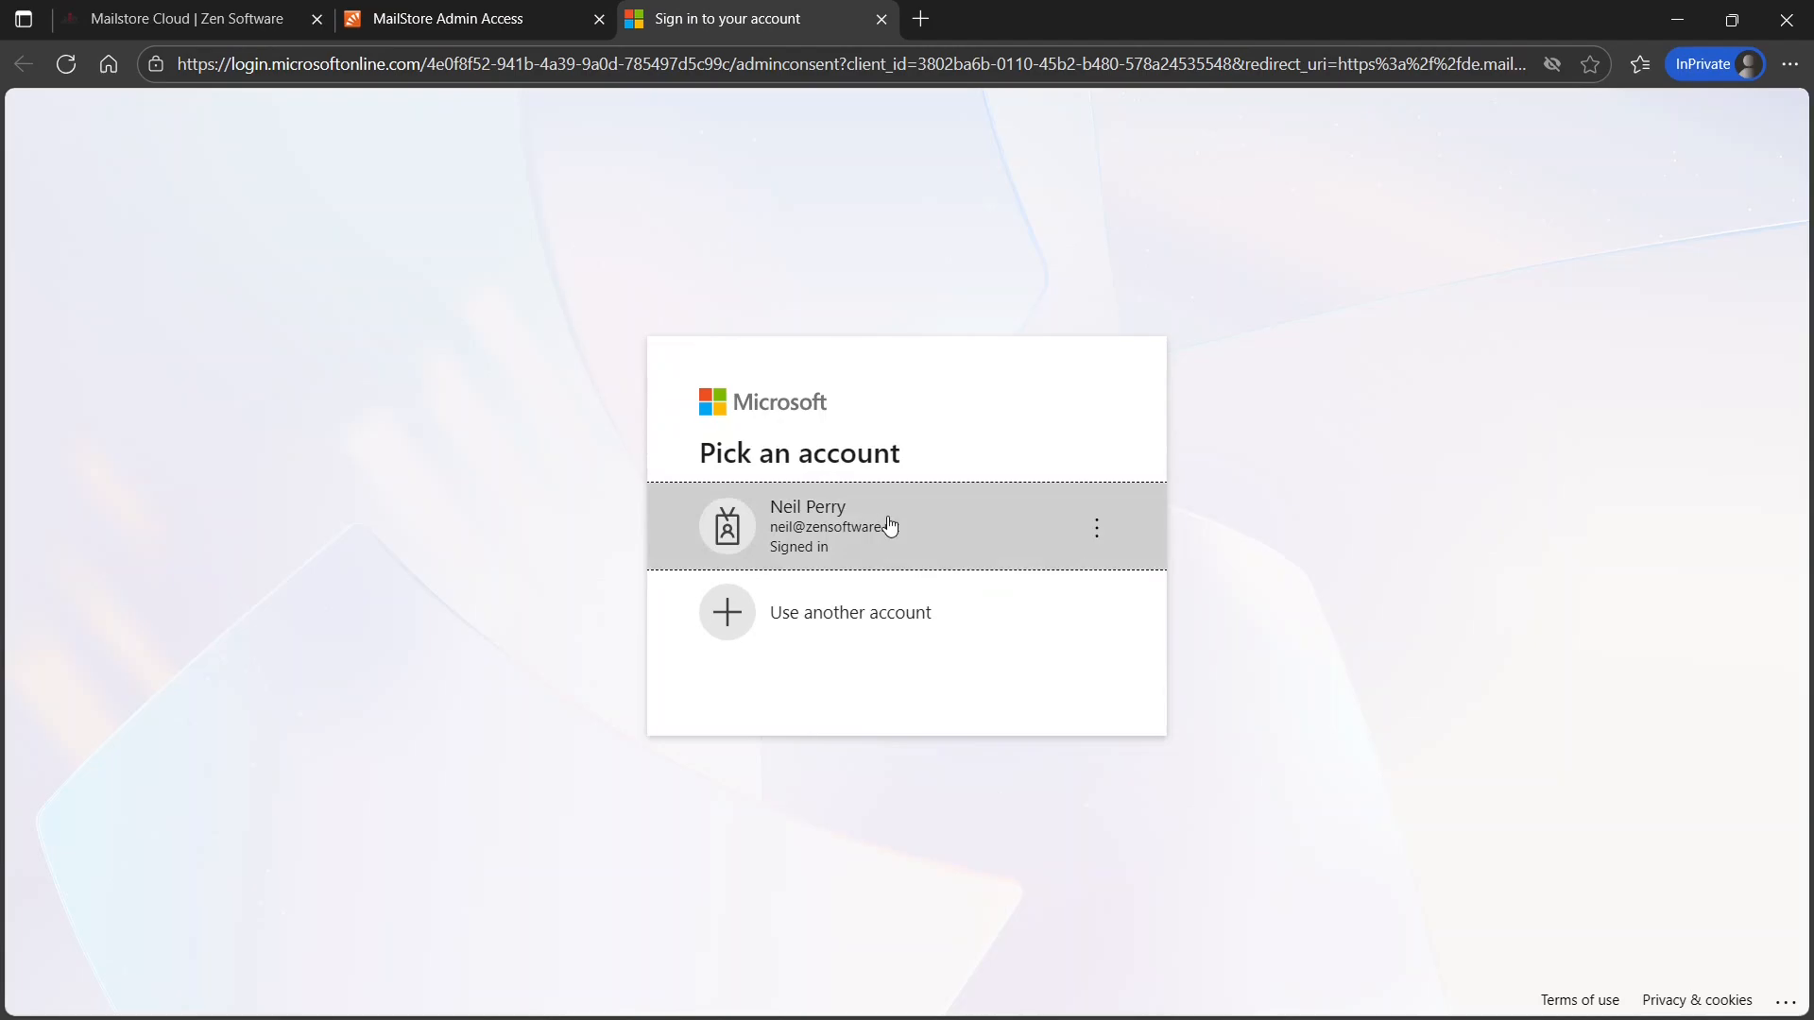
click(889, 525)
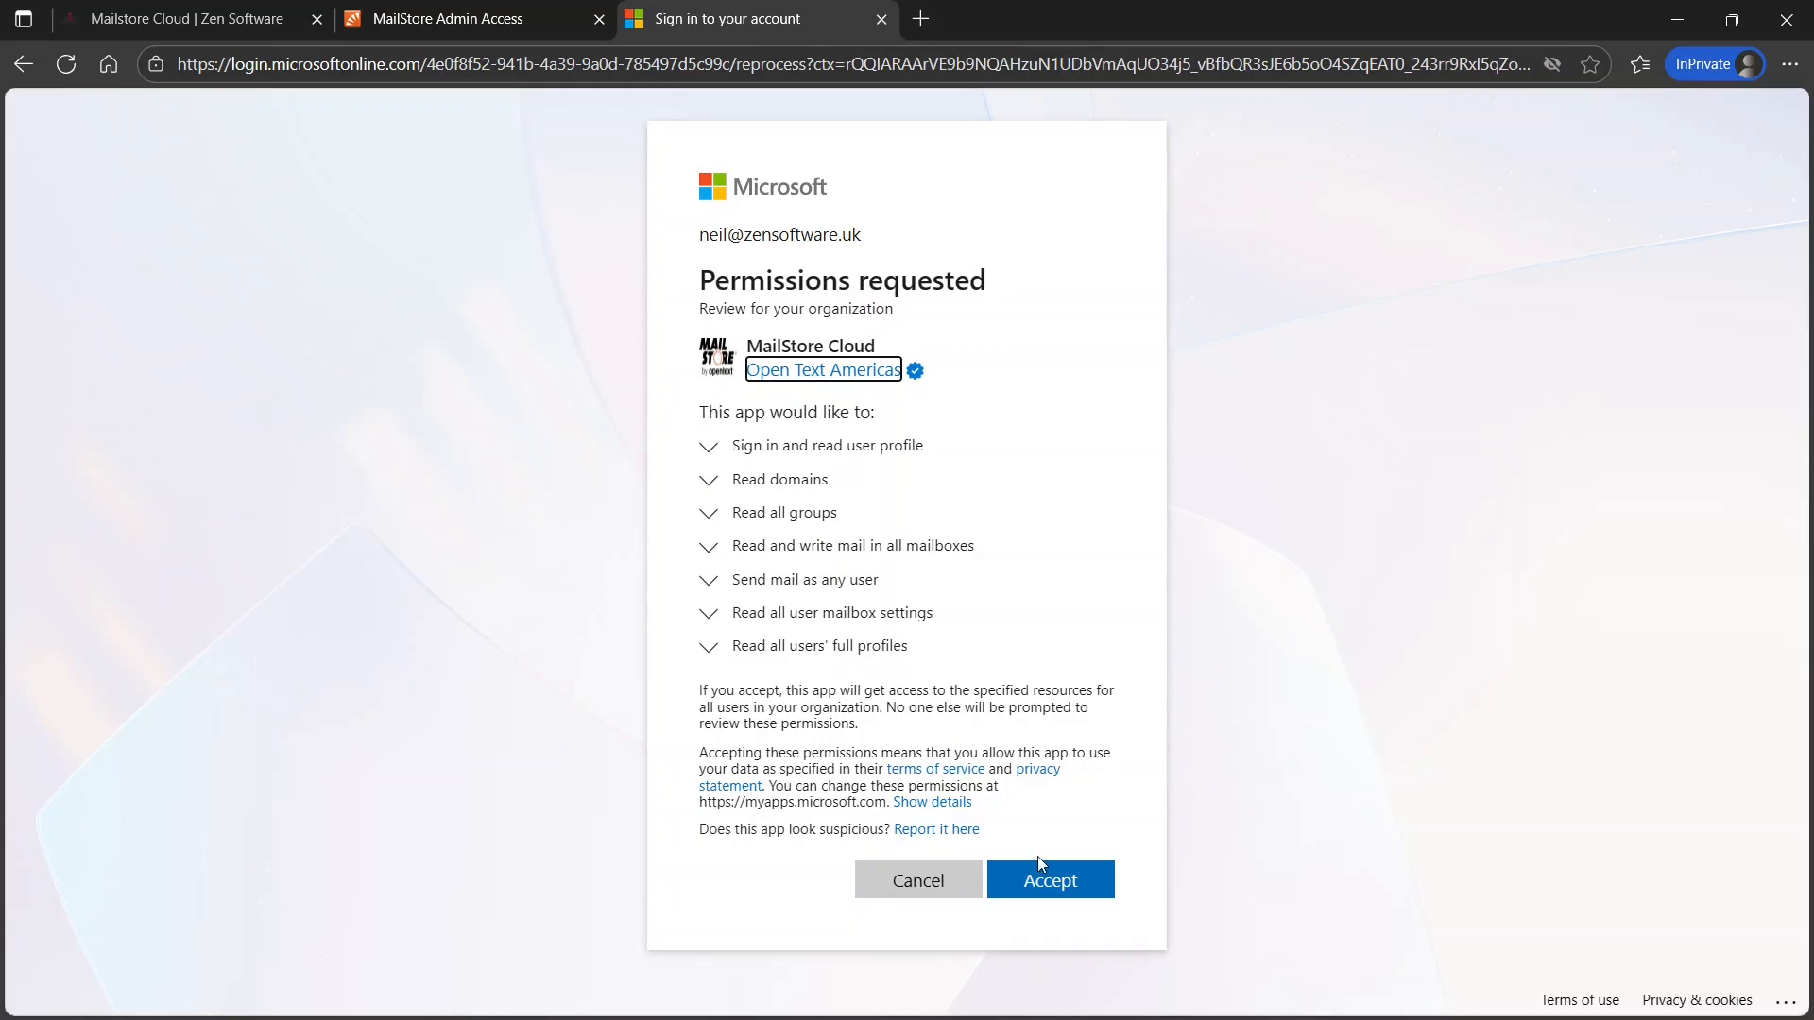
click(1048, 882)
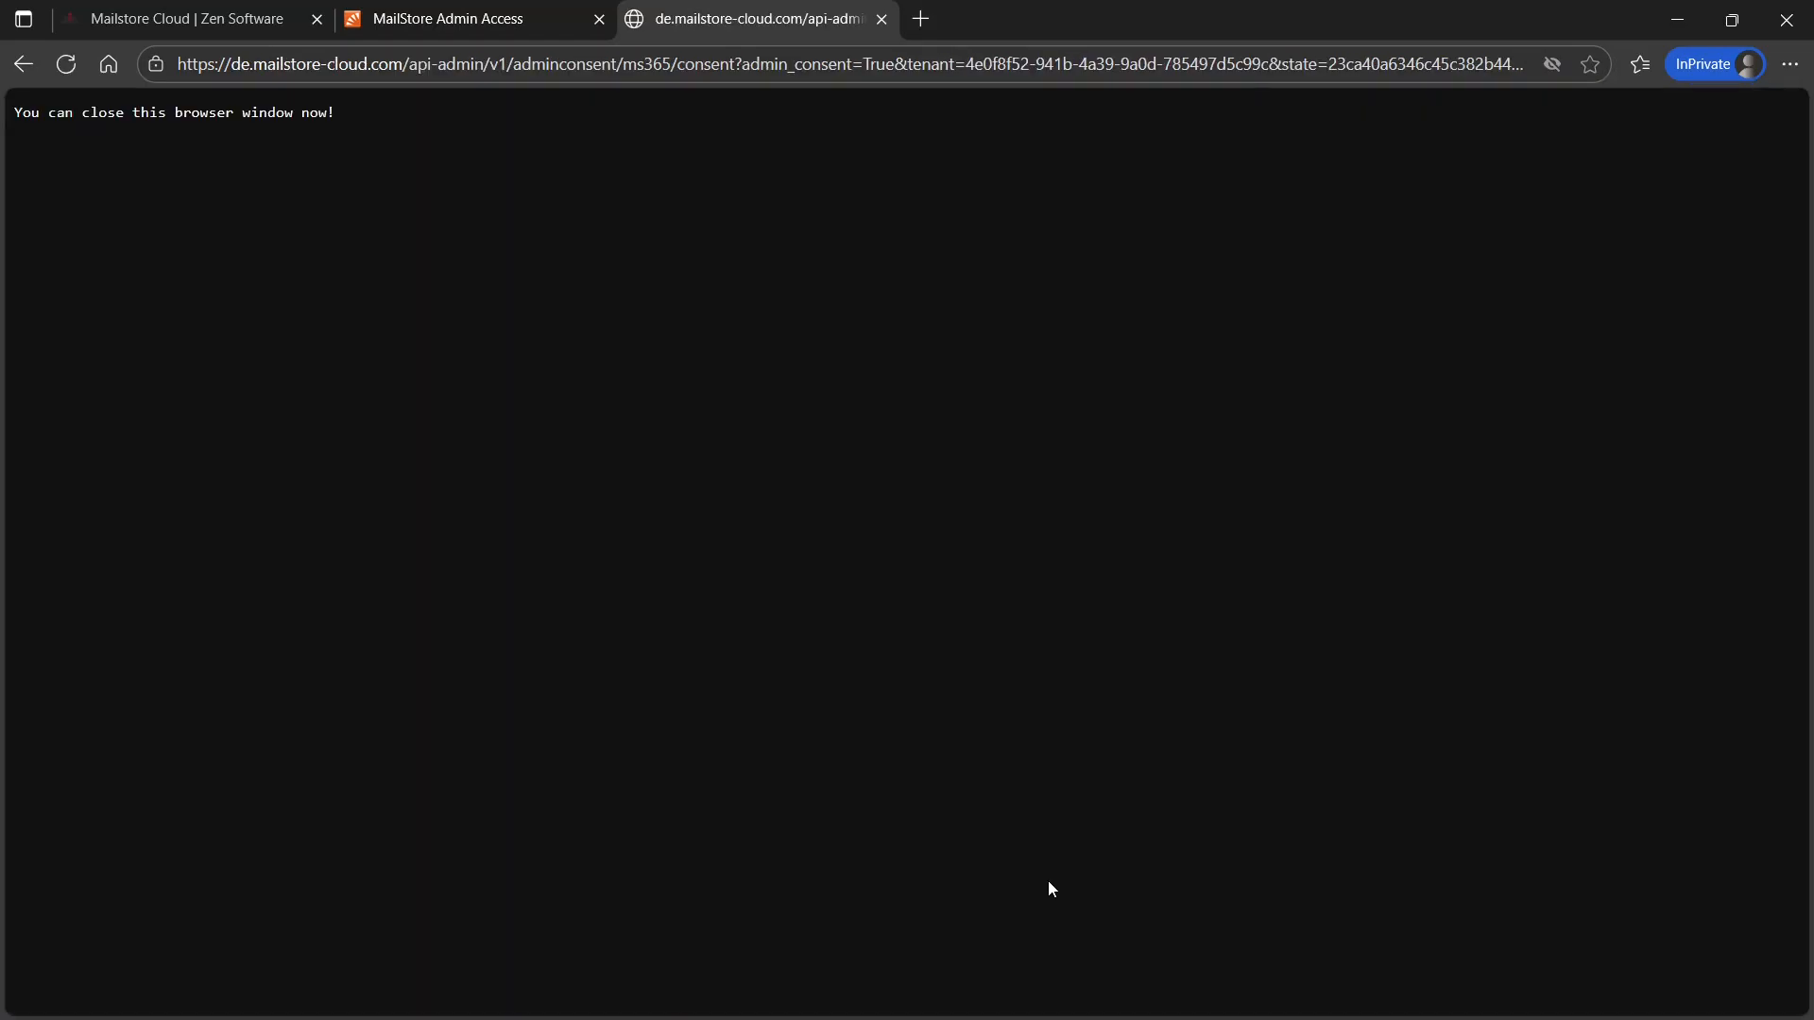
click(883, 17)
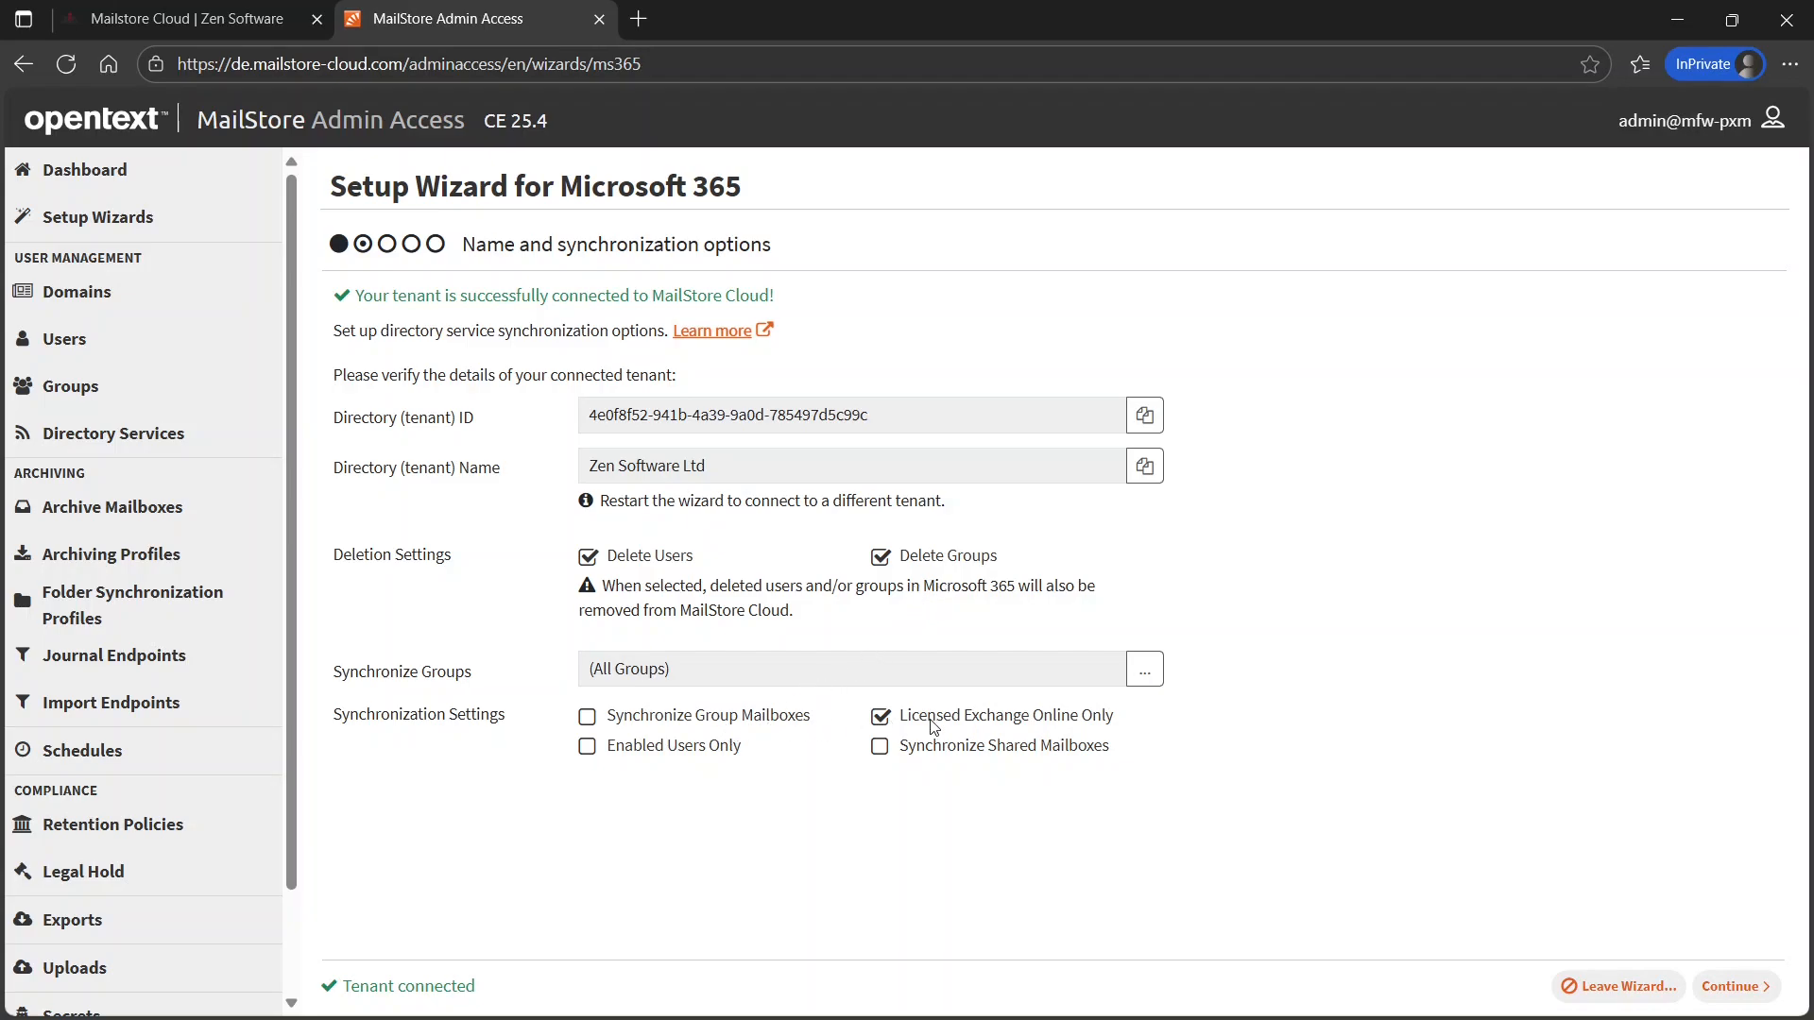
- Limit synchronization to the MailStore Users group and its members, and confirm the wizard's setup with the prefix Zen Software Ltd
click(1154, 674)
click(1027, 251)
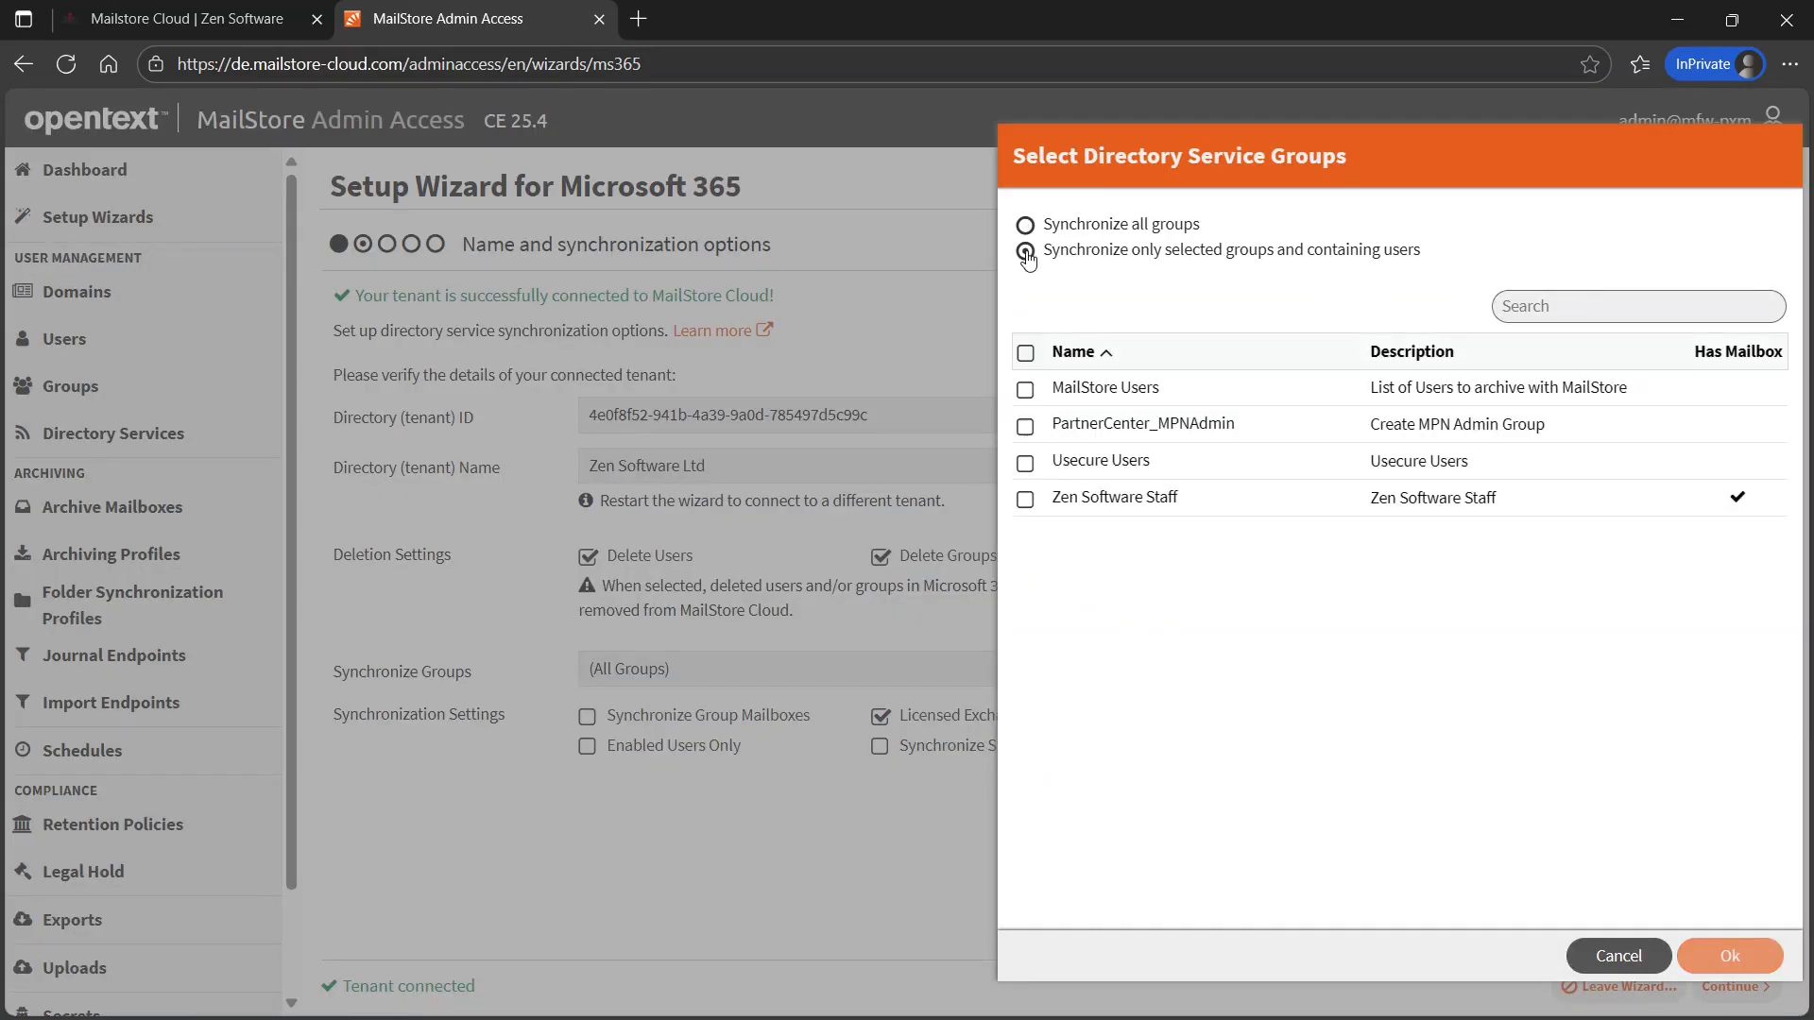
click(1025, 389)
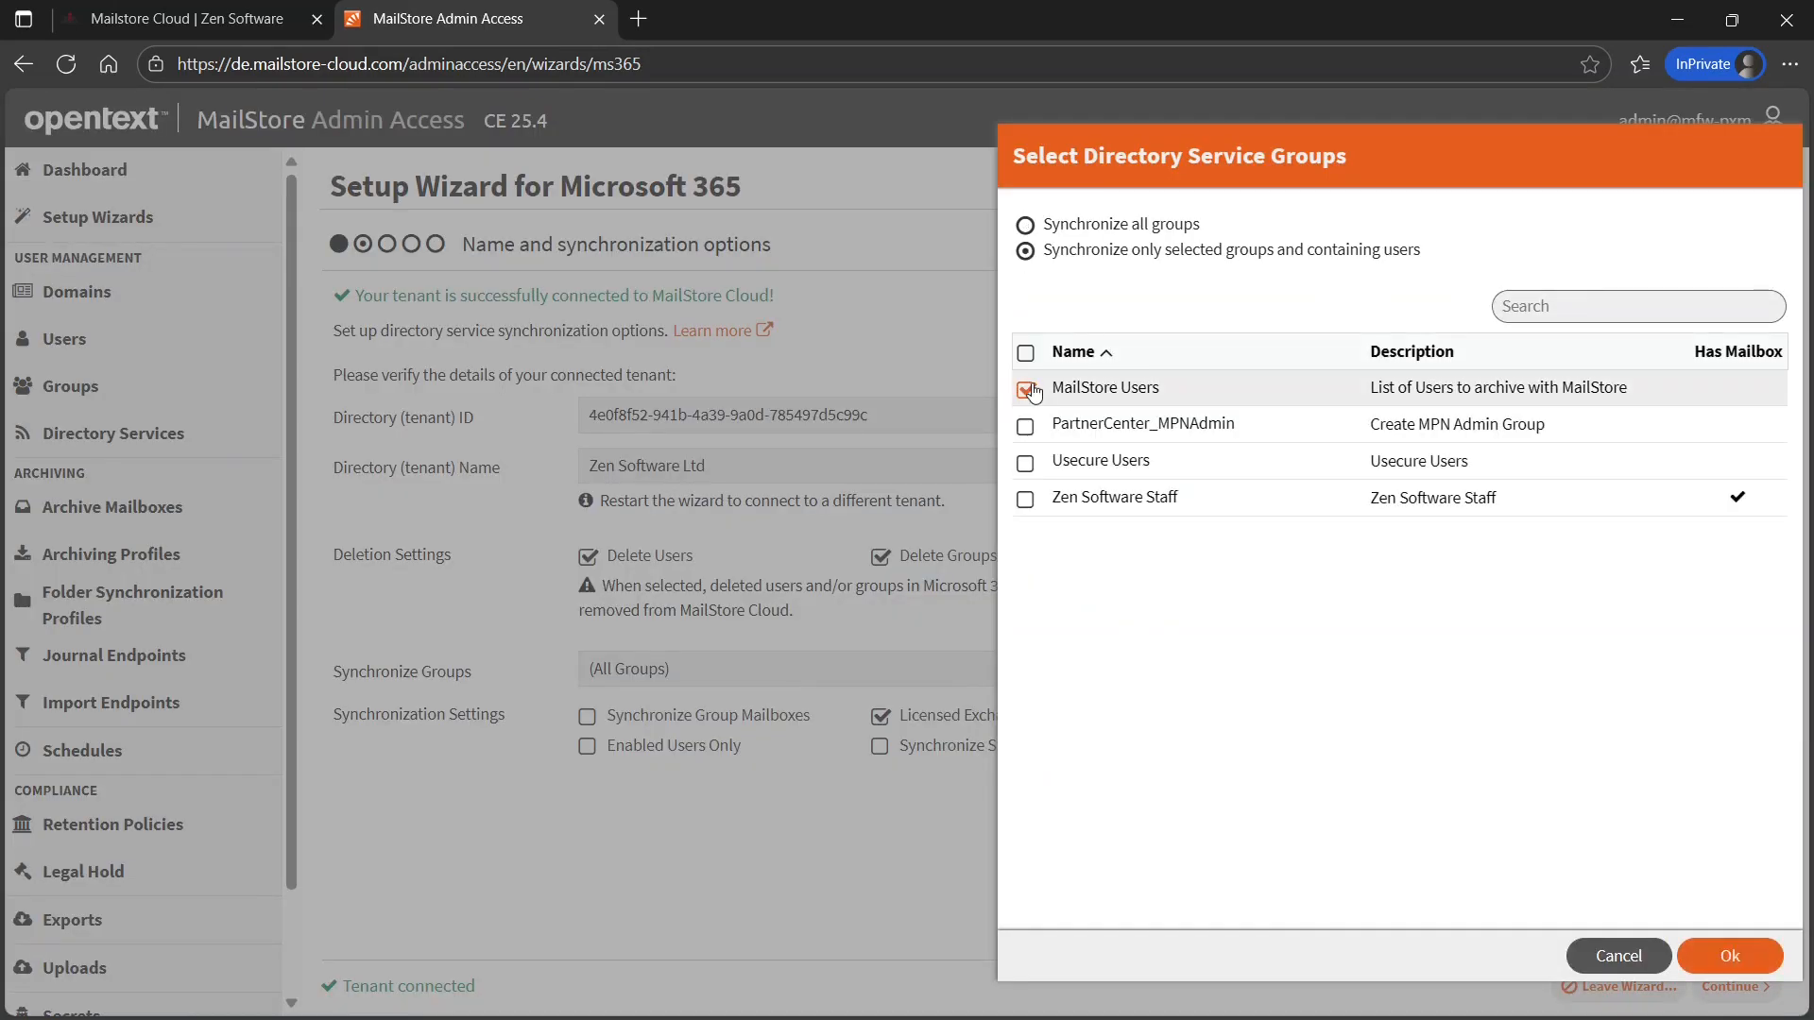
click(1730, 957)
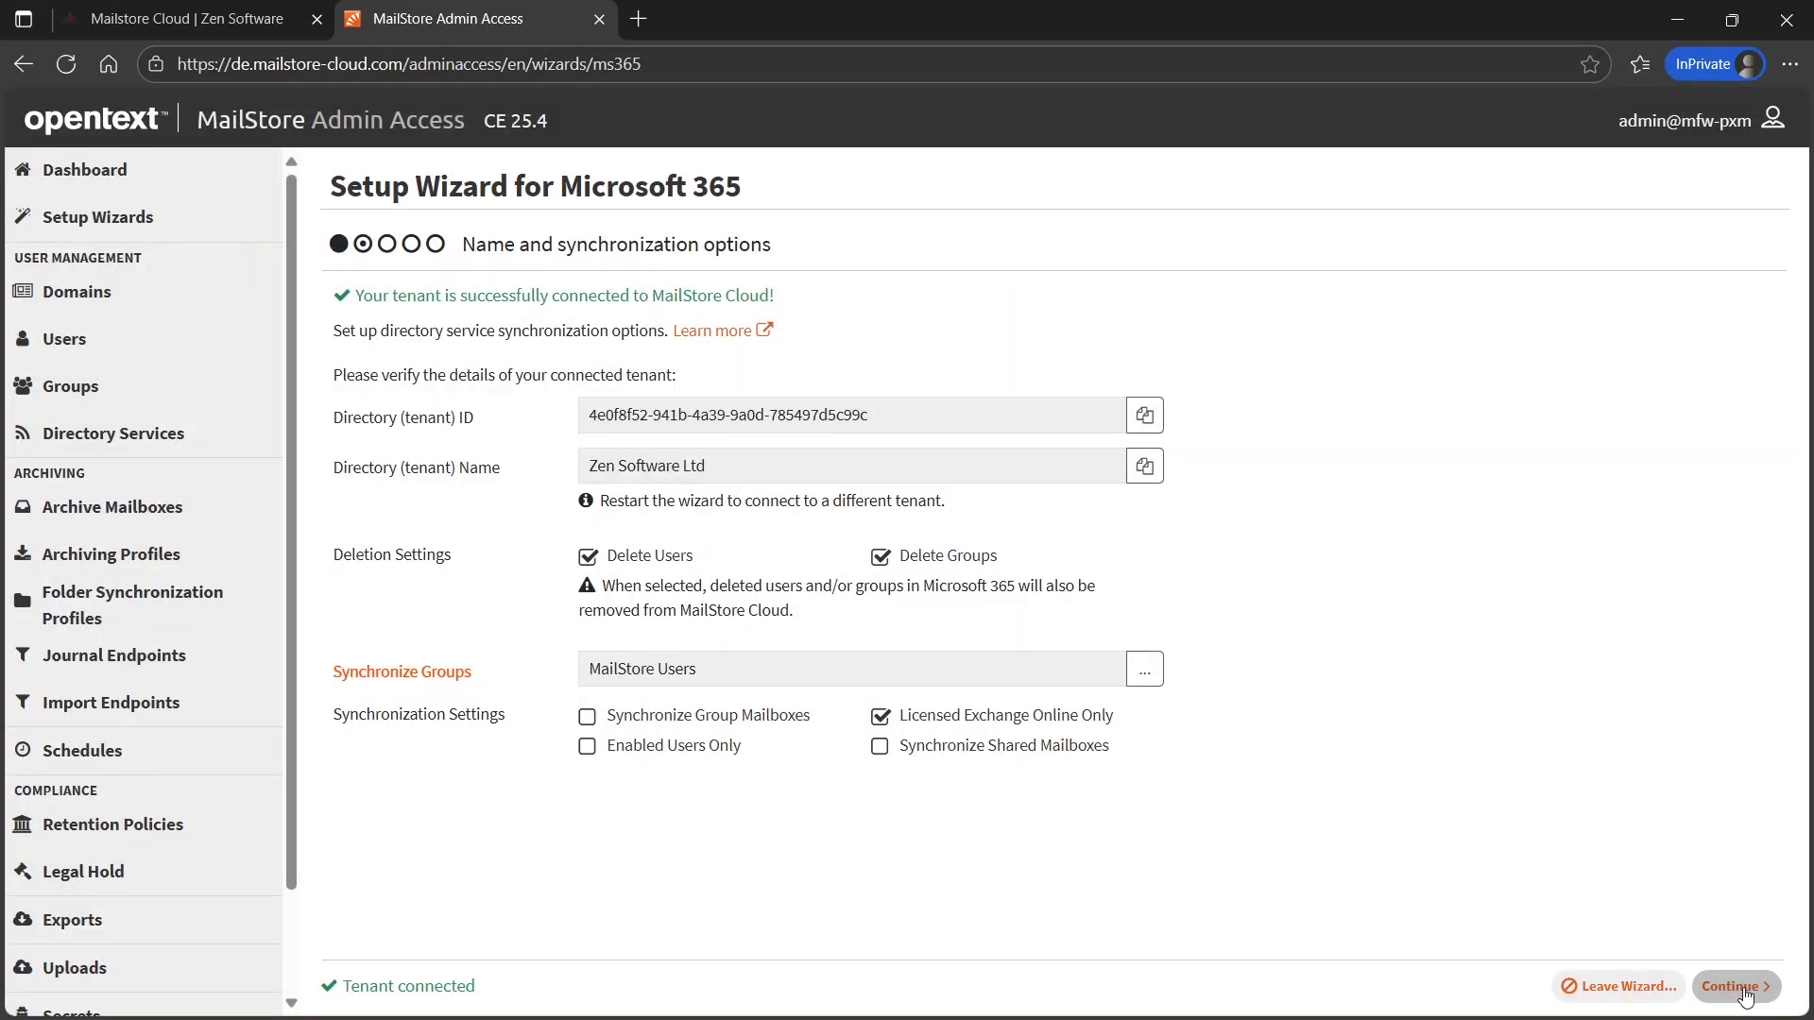
click(1744, 989)
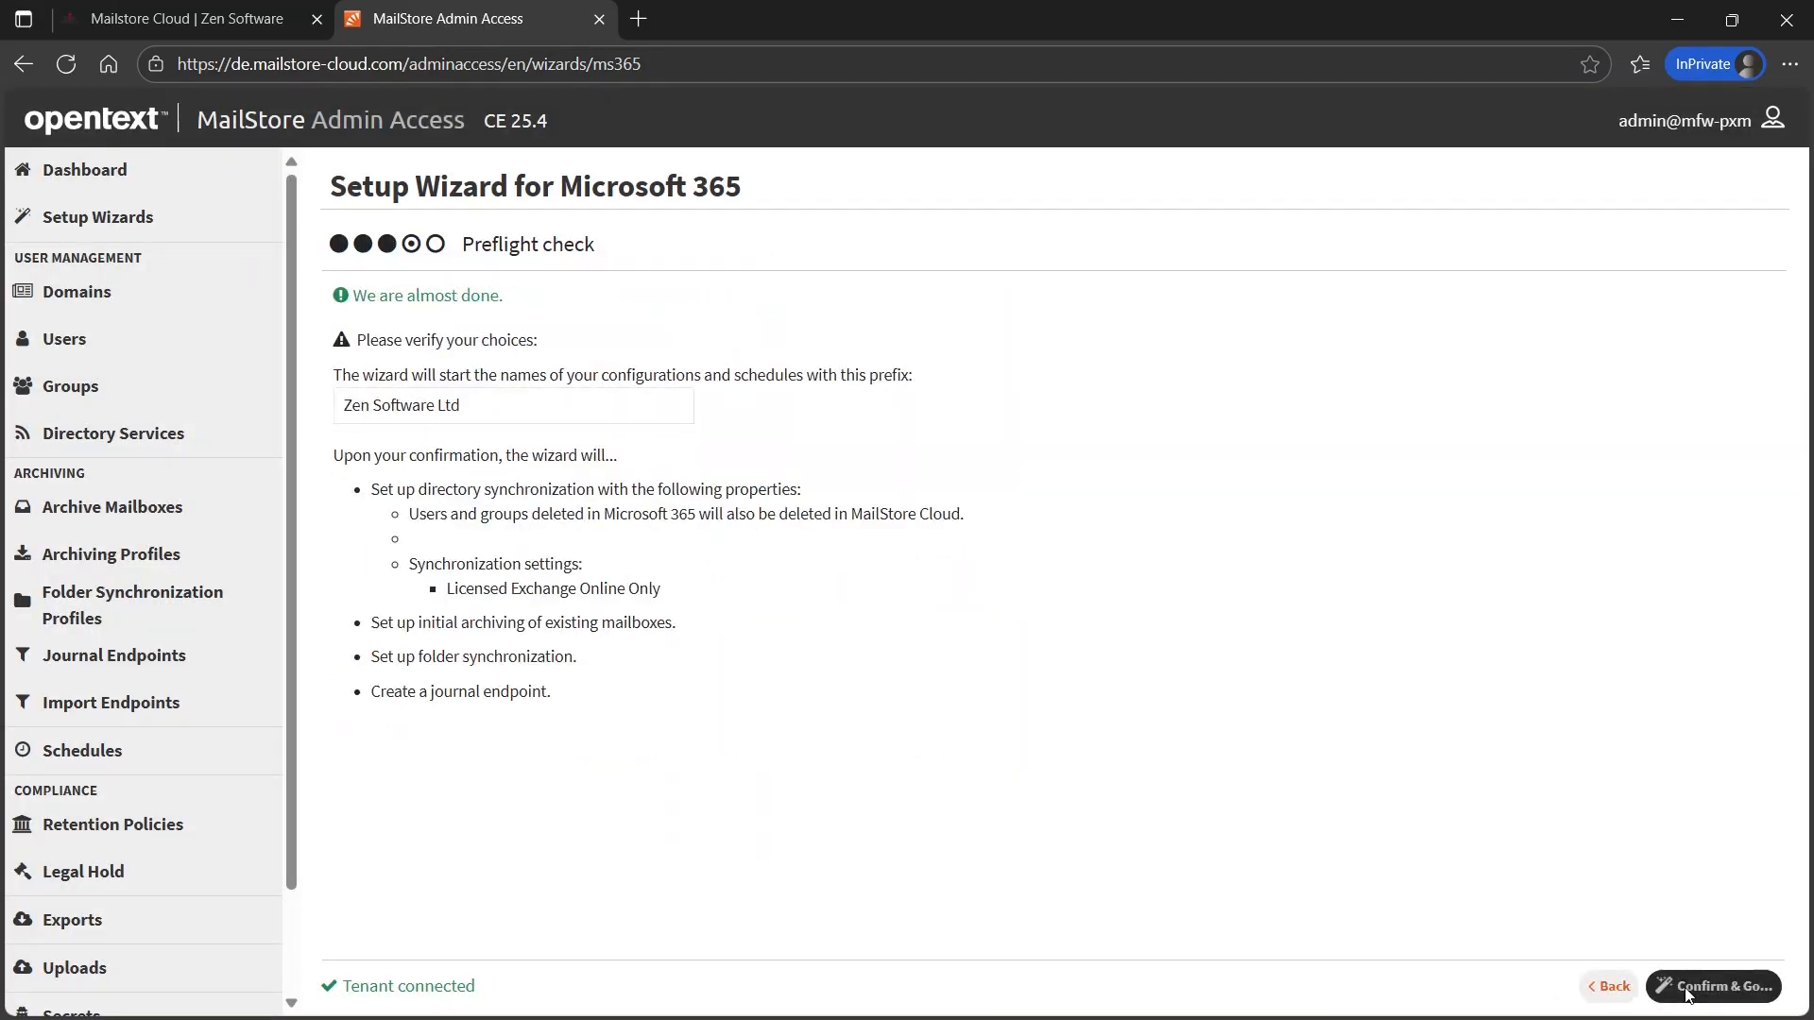
click(1687, 989)
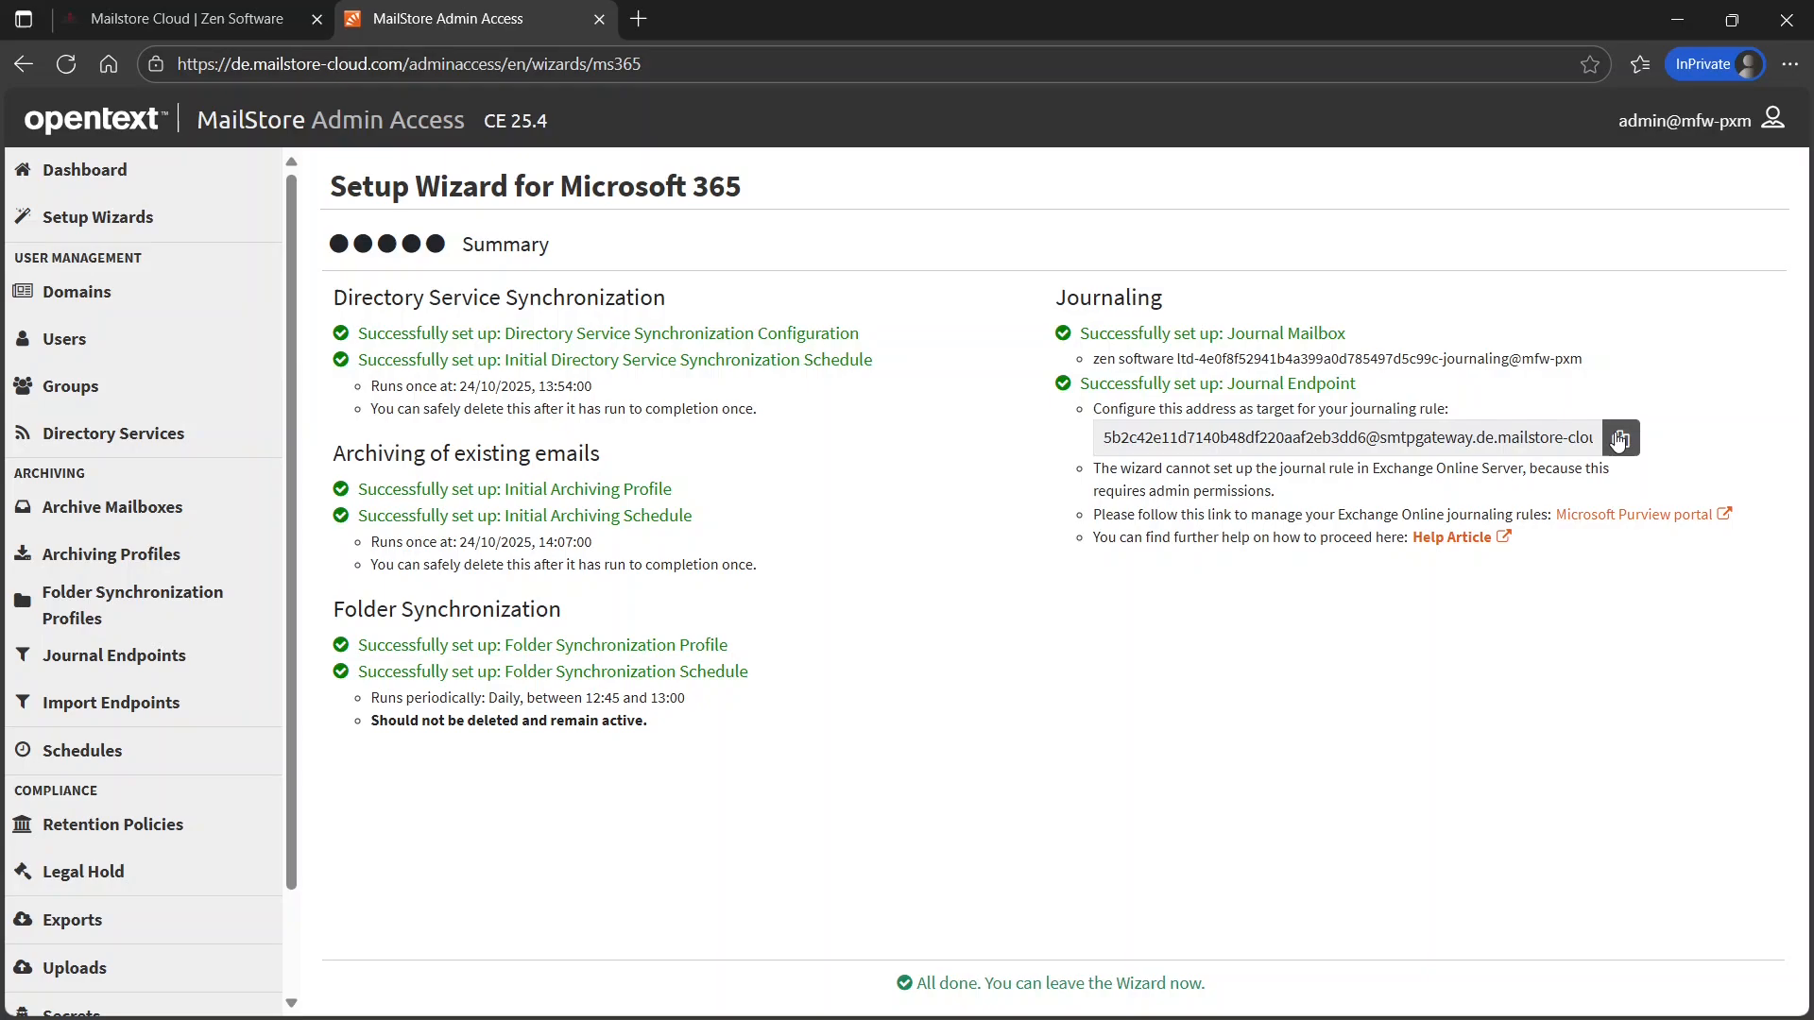
- Create a journal rule in Microsoft Purview that sends reports to the MailStore journal address, named [Apply to all messages], covering everyone and all messages
click(1634, 514)
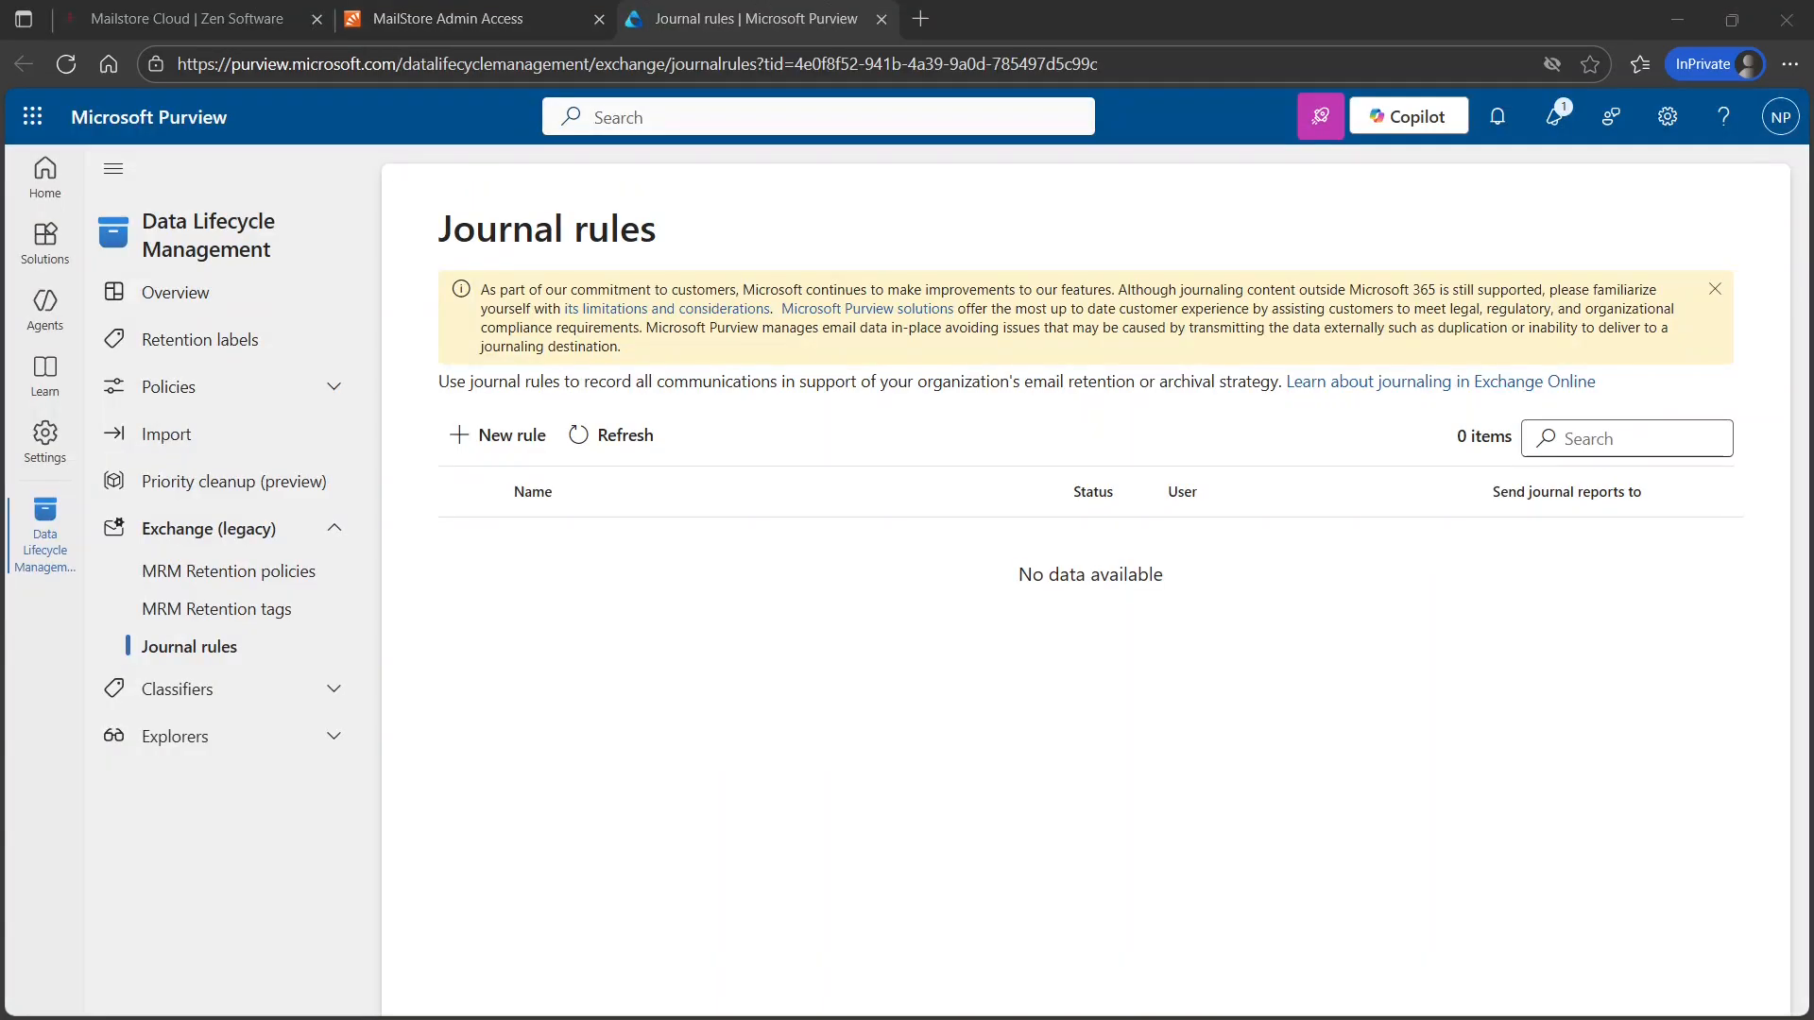
click(478, 437)
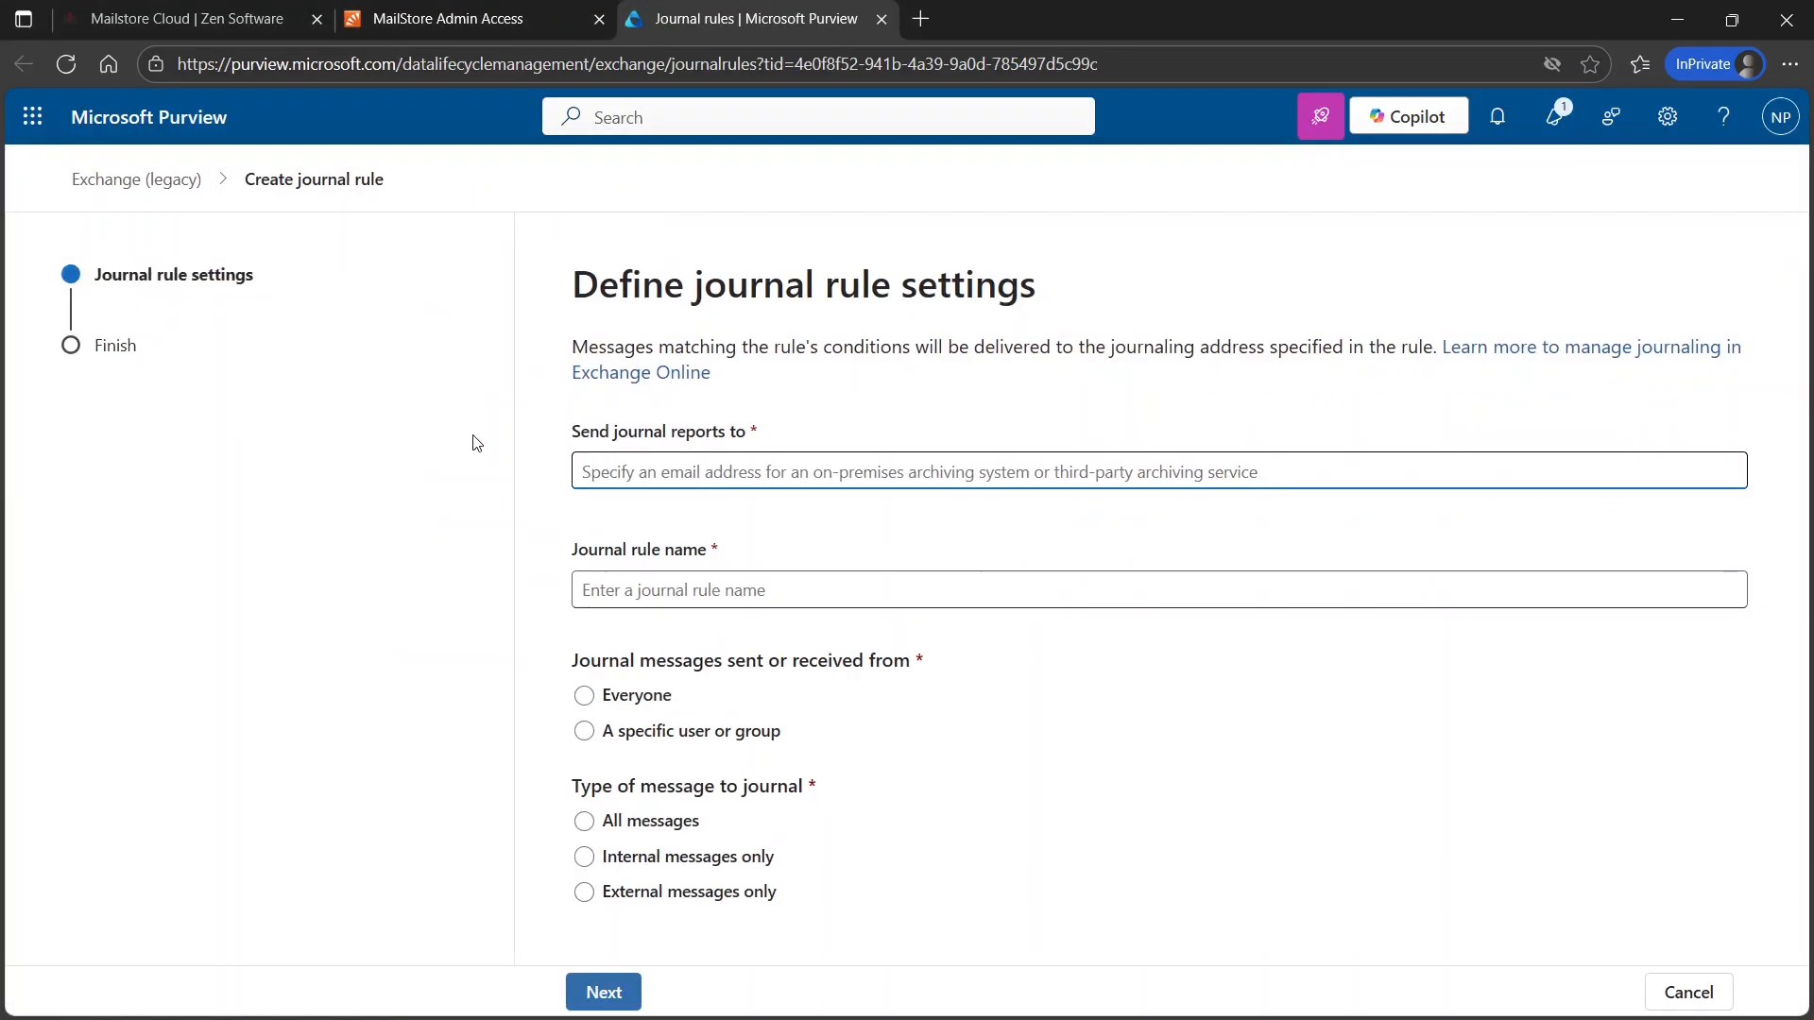
key(ctrl+v)
click(584, 695)
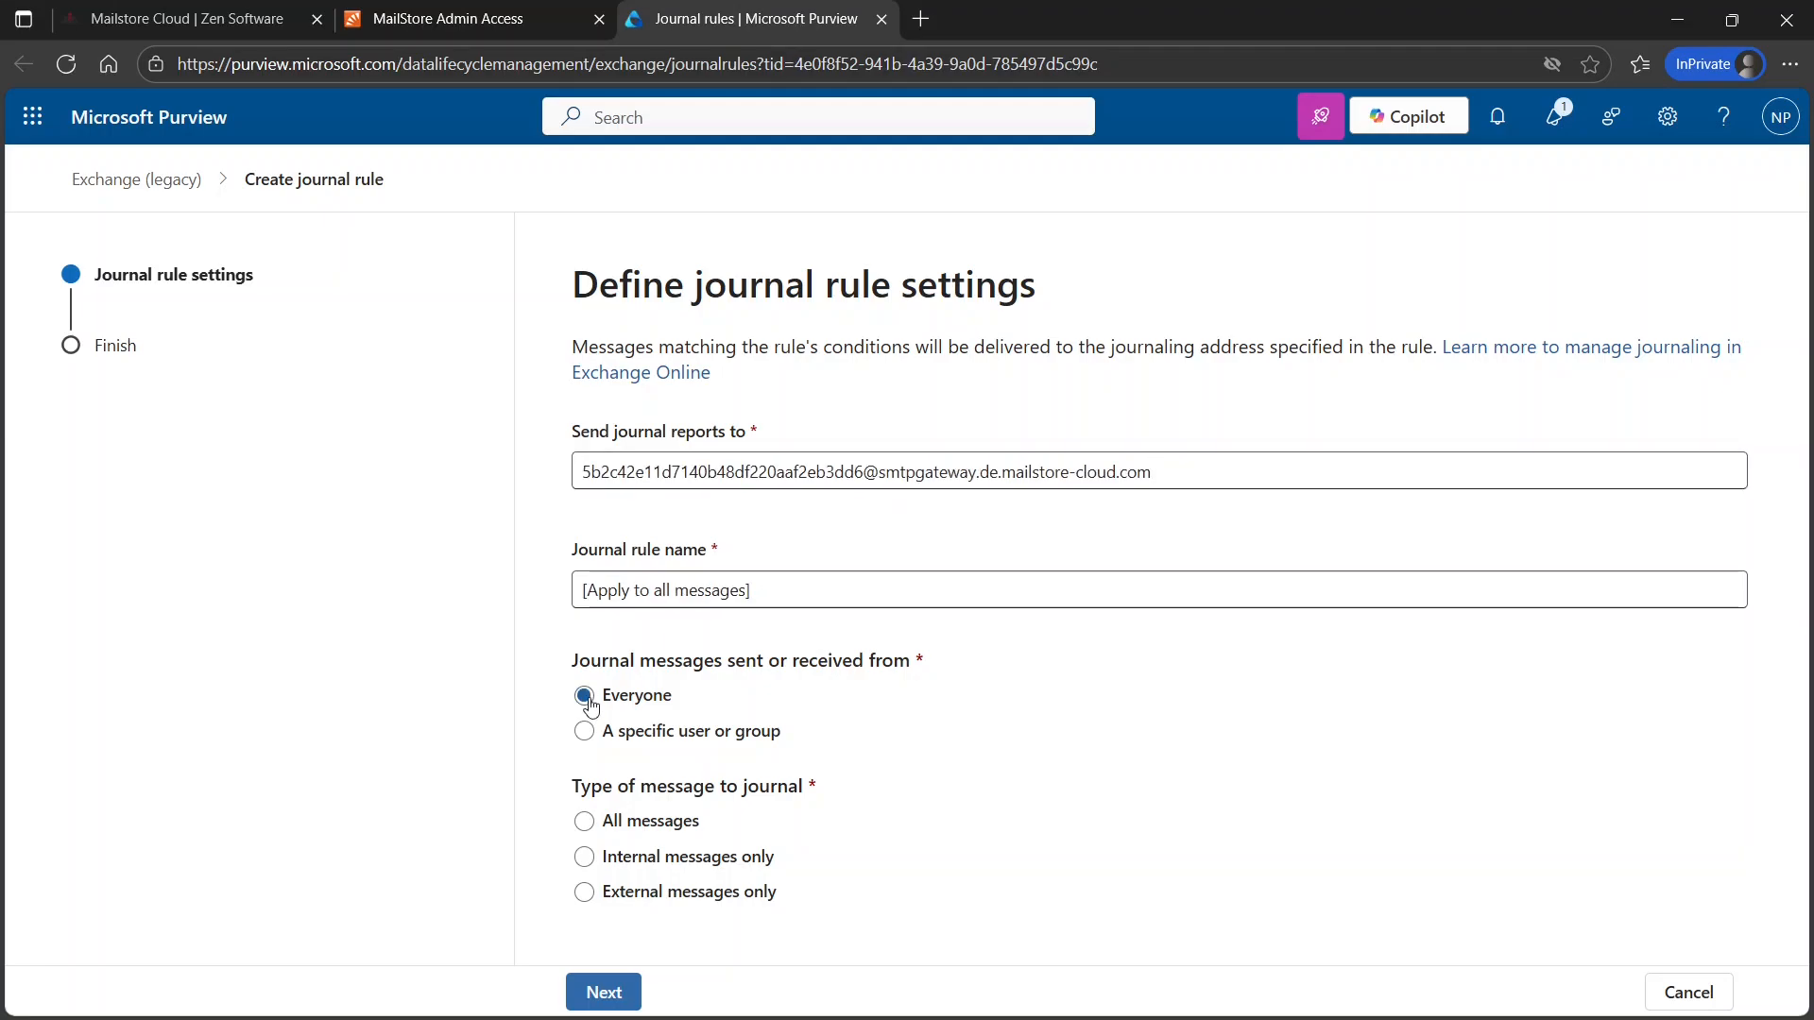
click(584, 821)
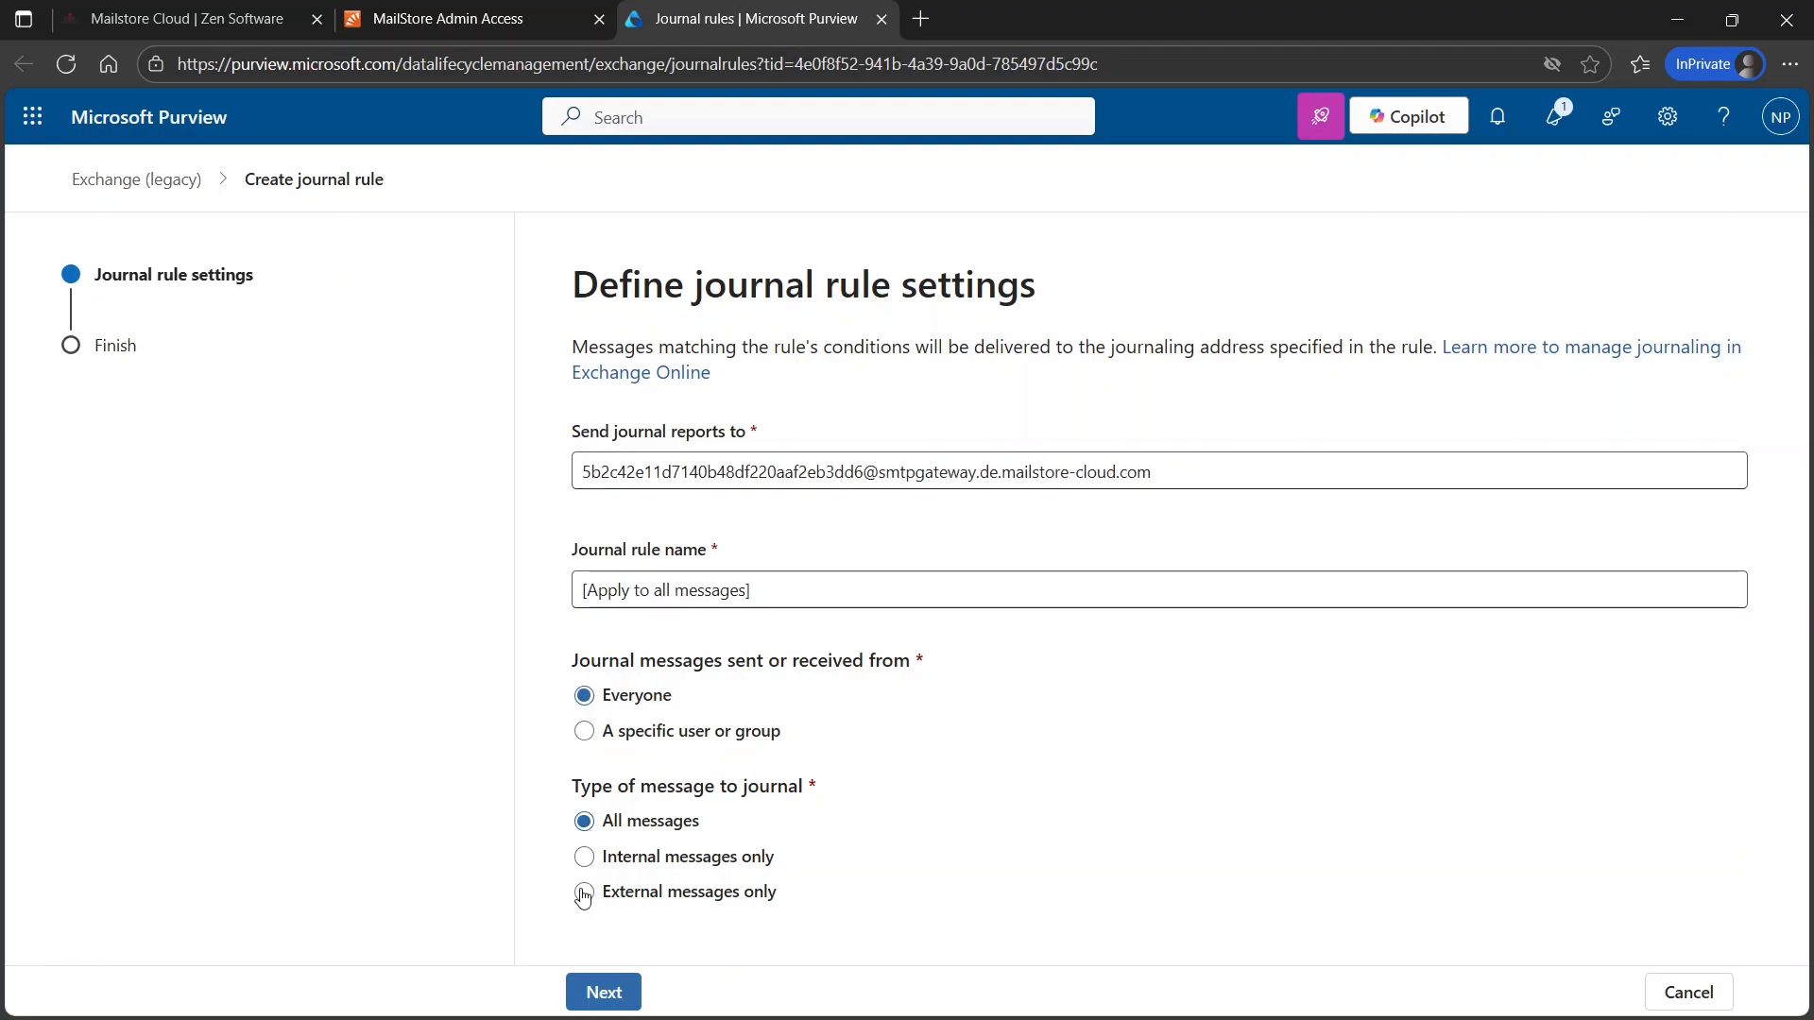
click(607, 992)
click(722, 994)
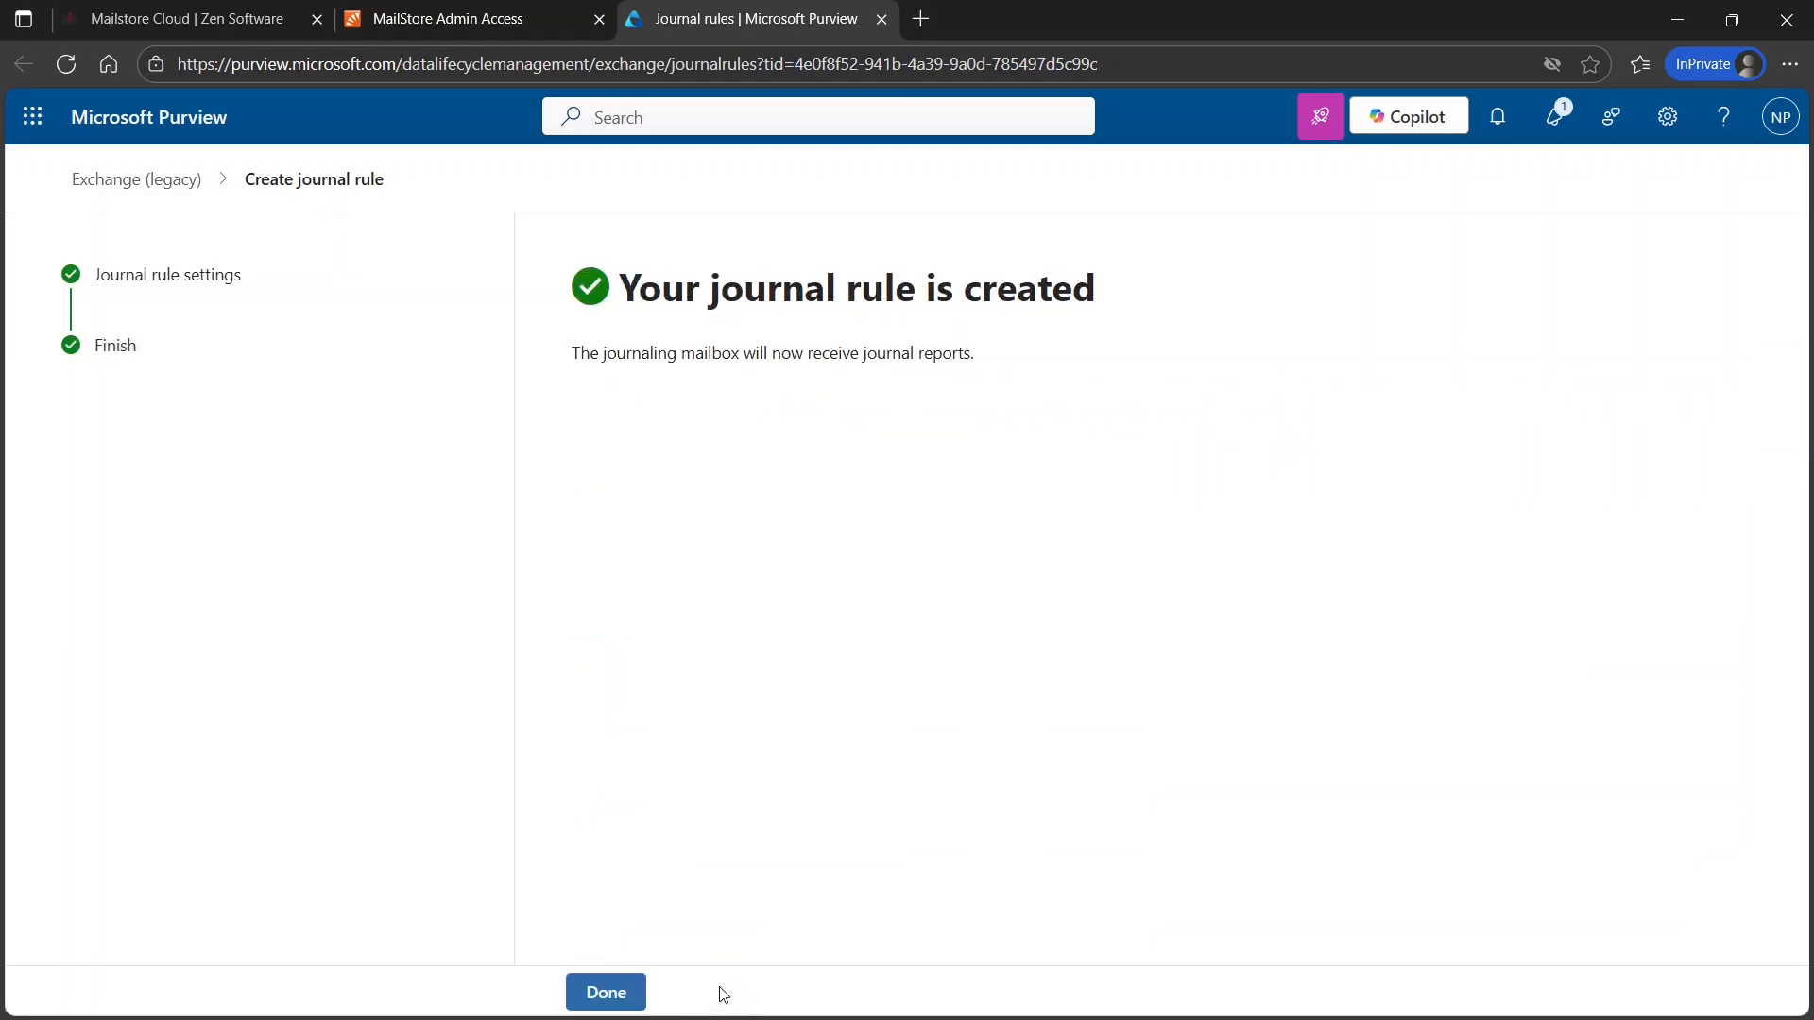
click(611, 994)
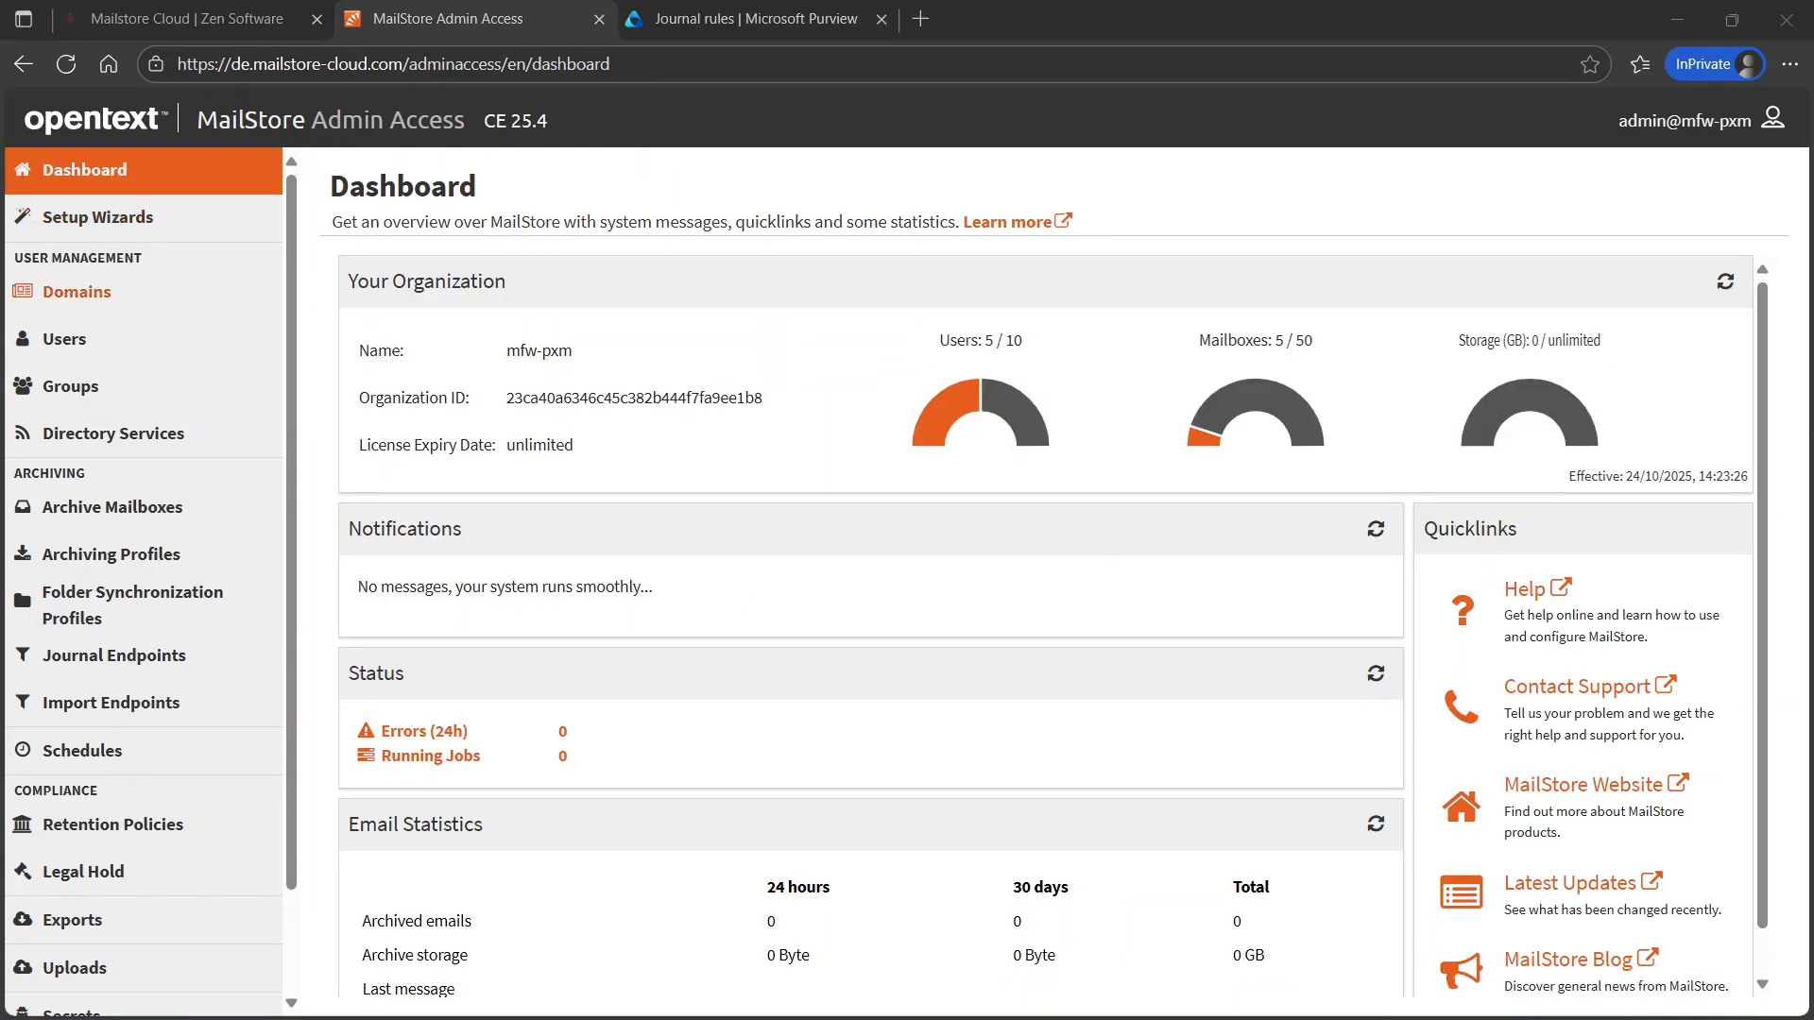
- Review the domains and synchronized users, and grant the MailStore Users group the Reader role
click(98, 295)
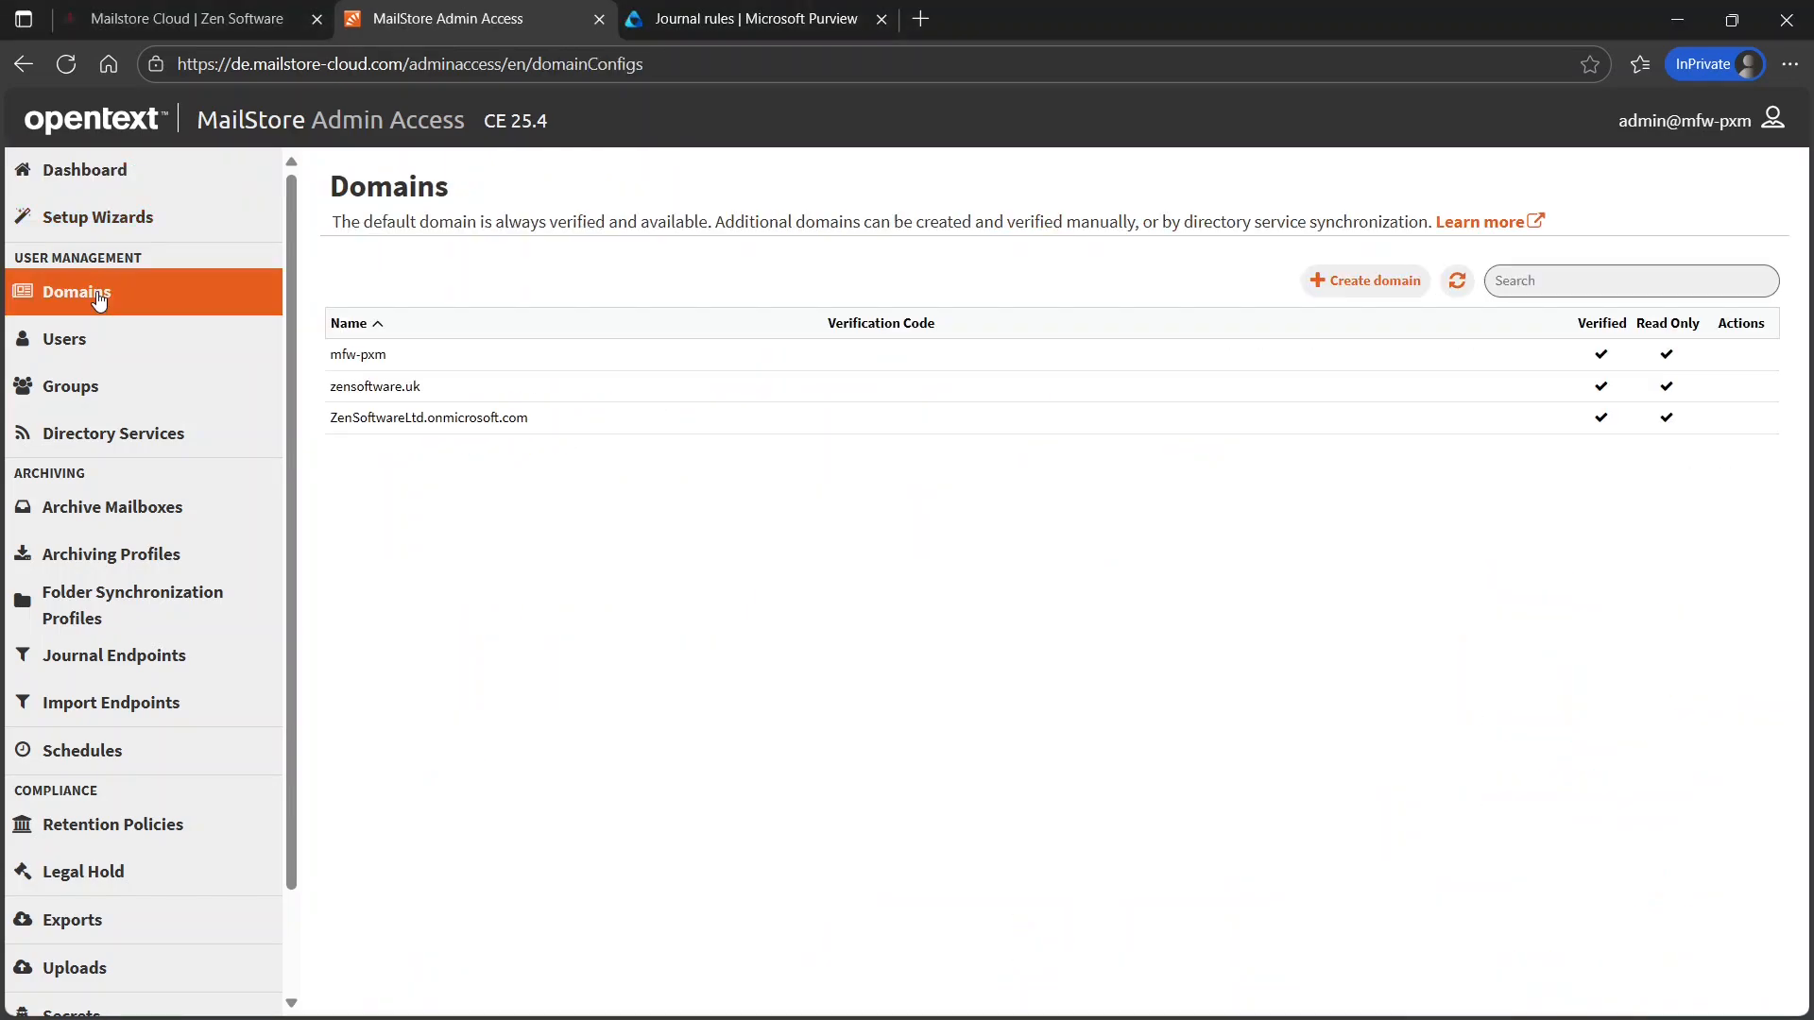
click(92, 340)
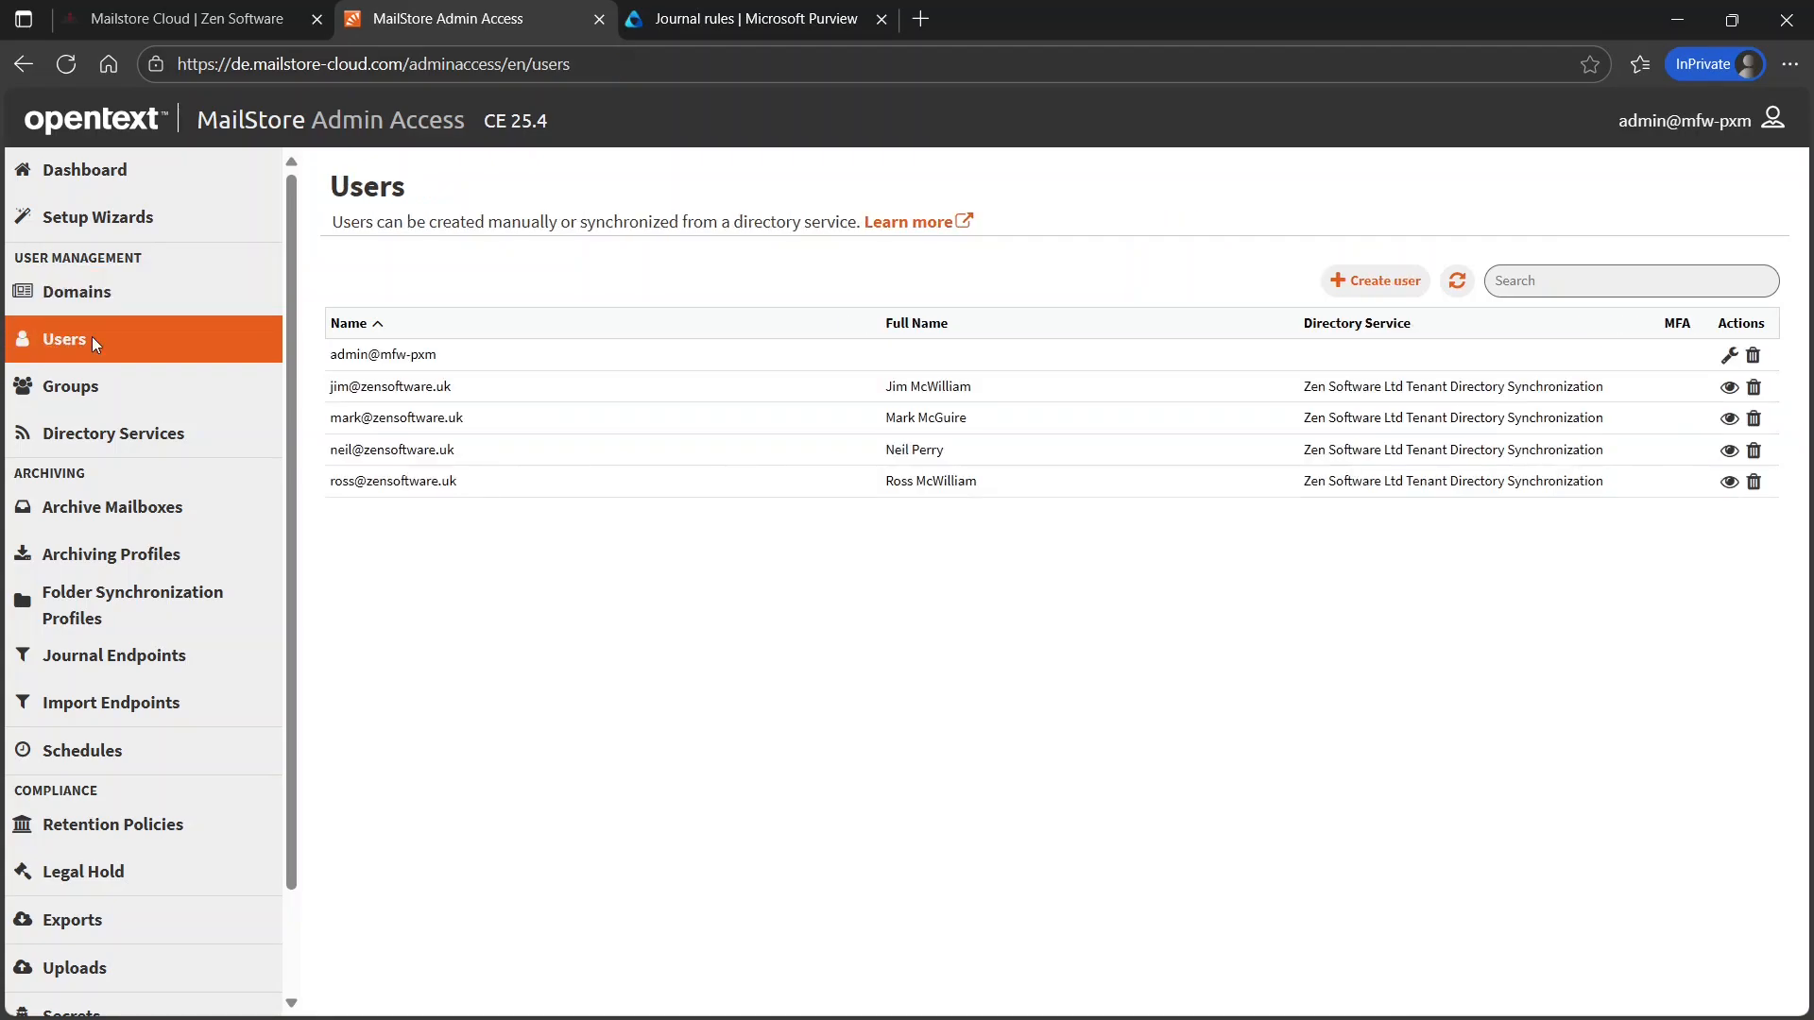
click(92, 398)
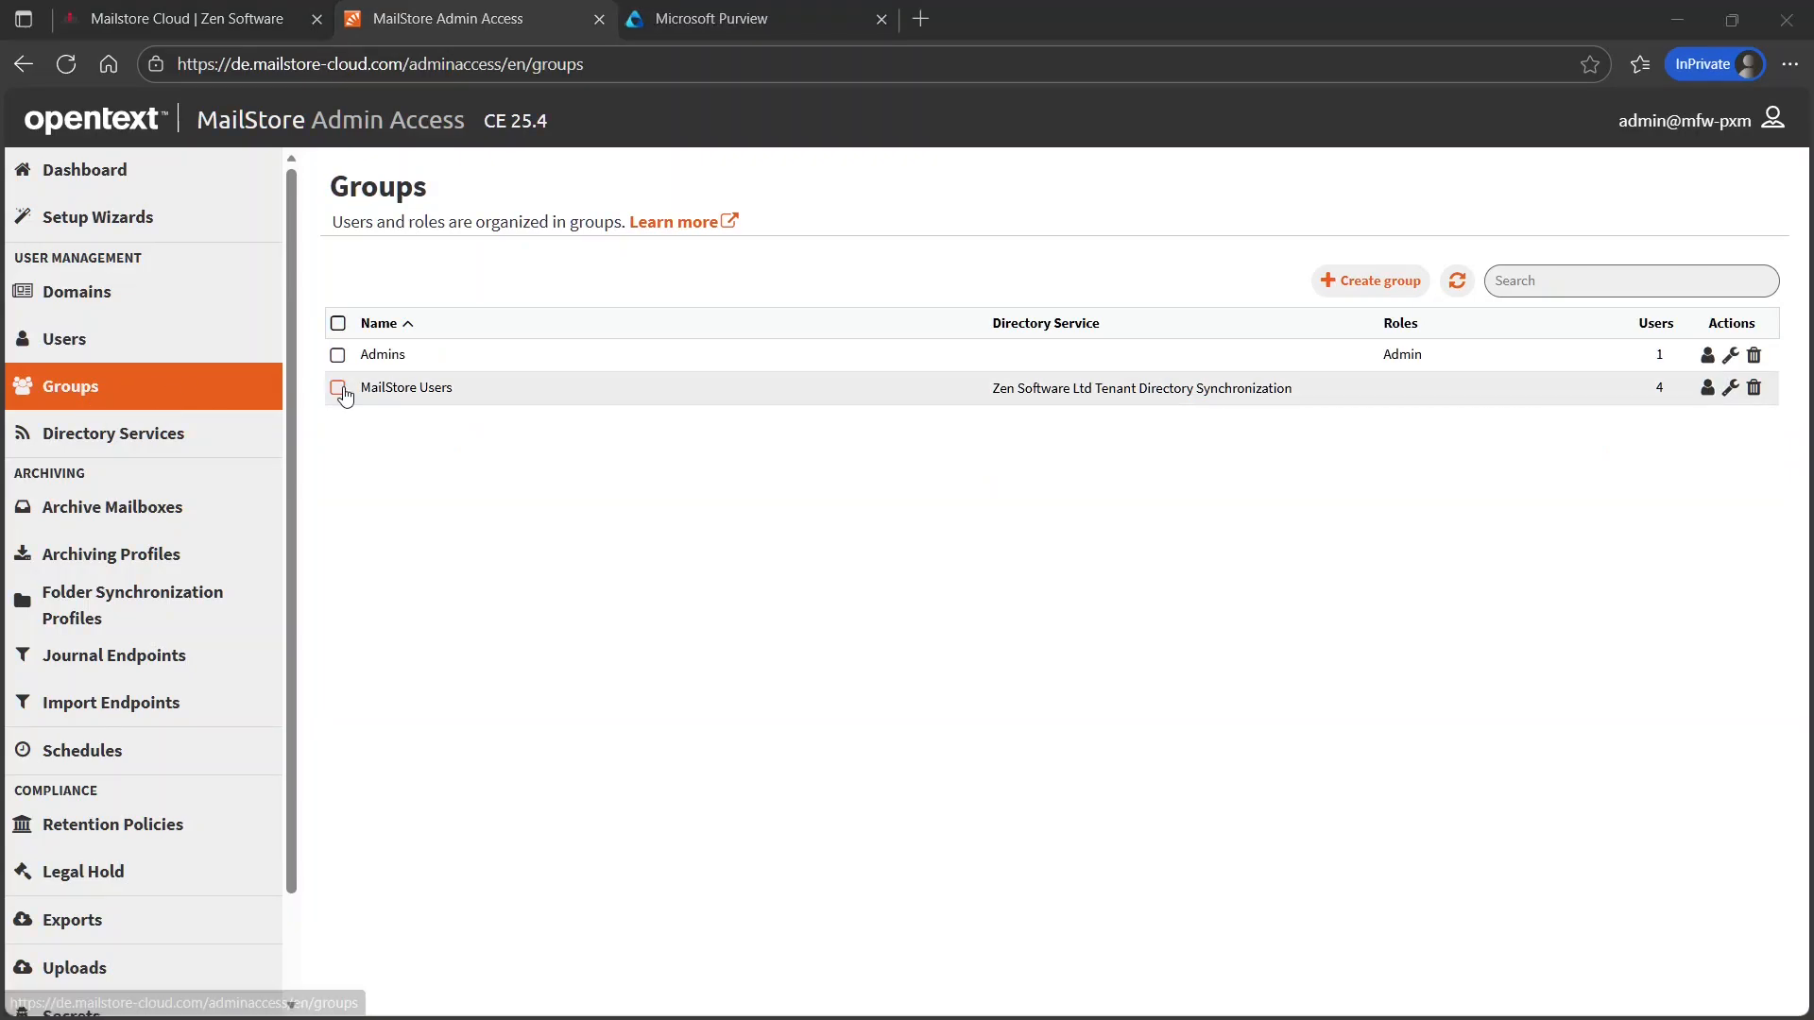
click(1732, 390)
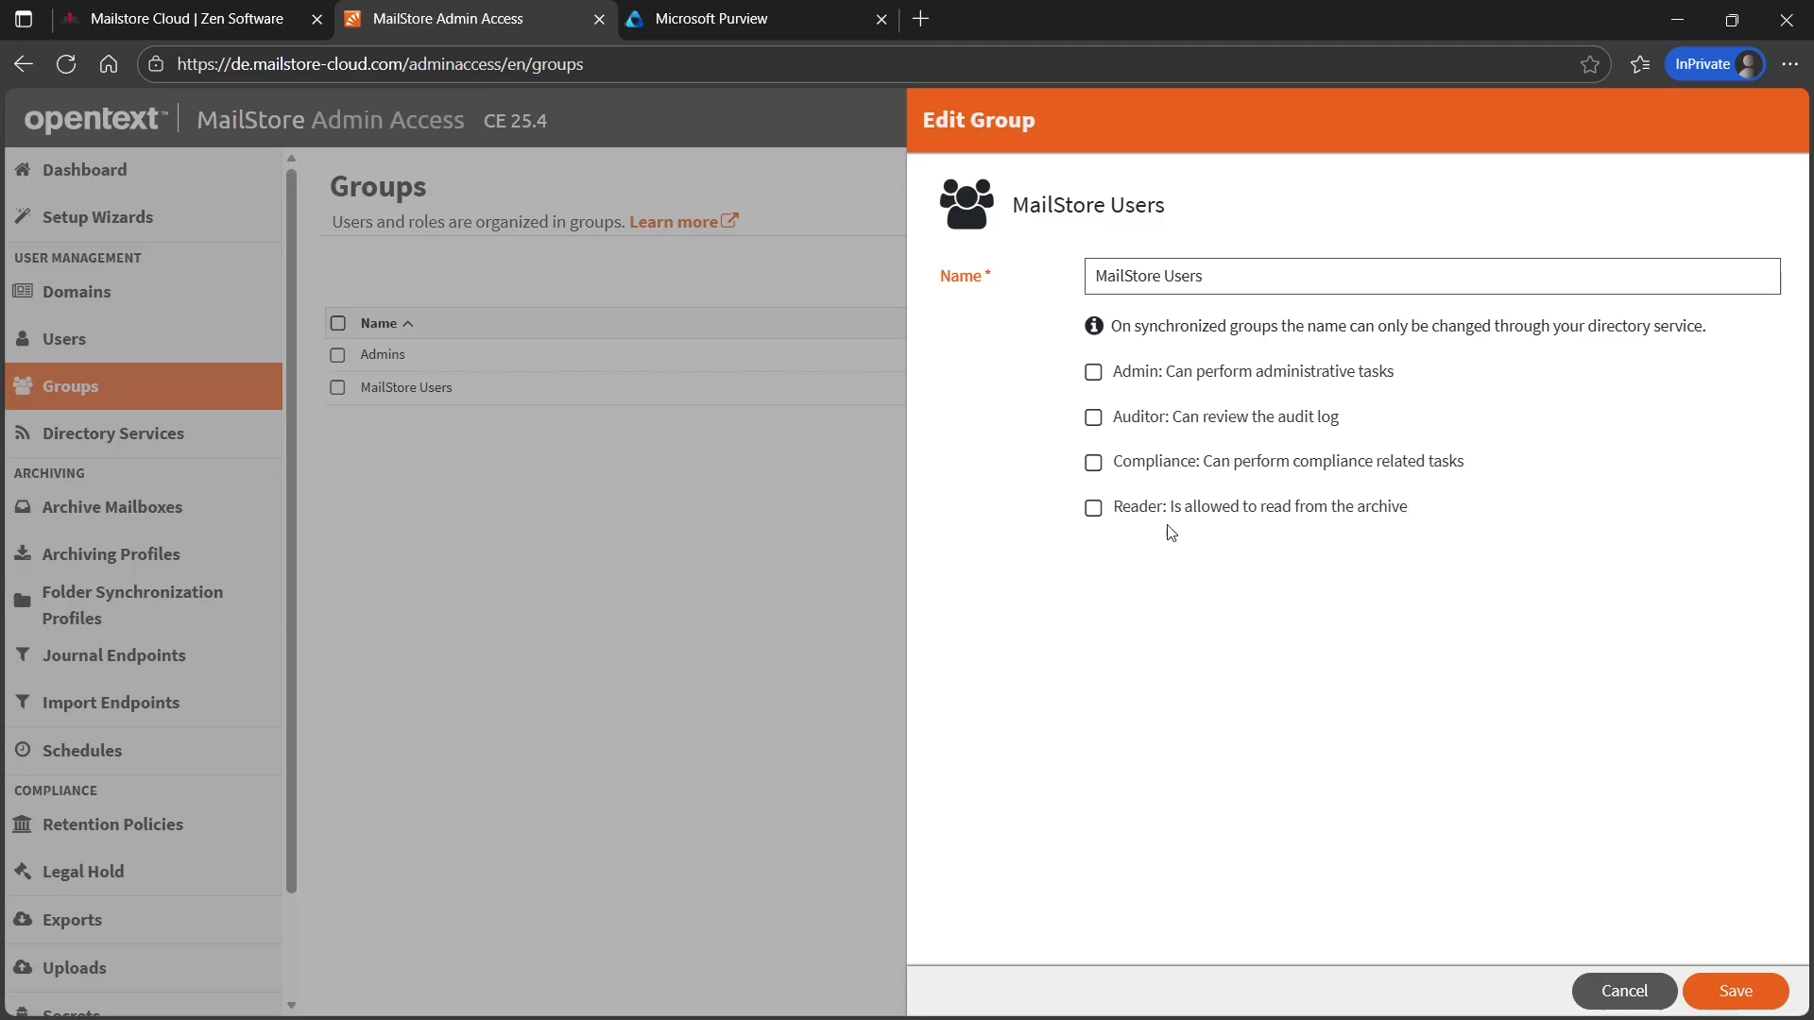
click(1095, 509)
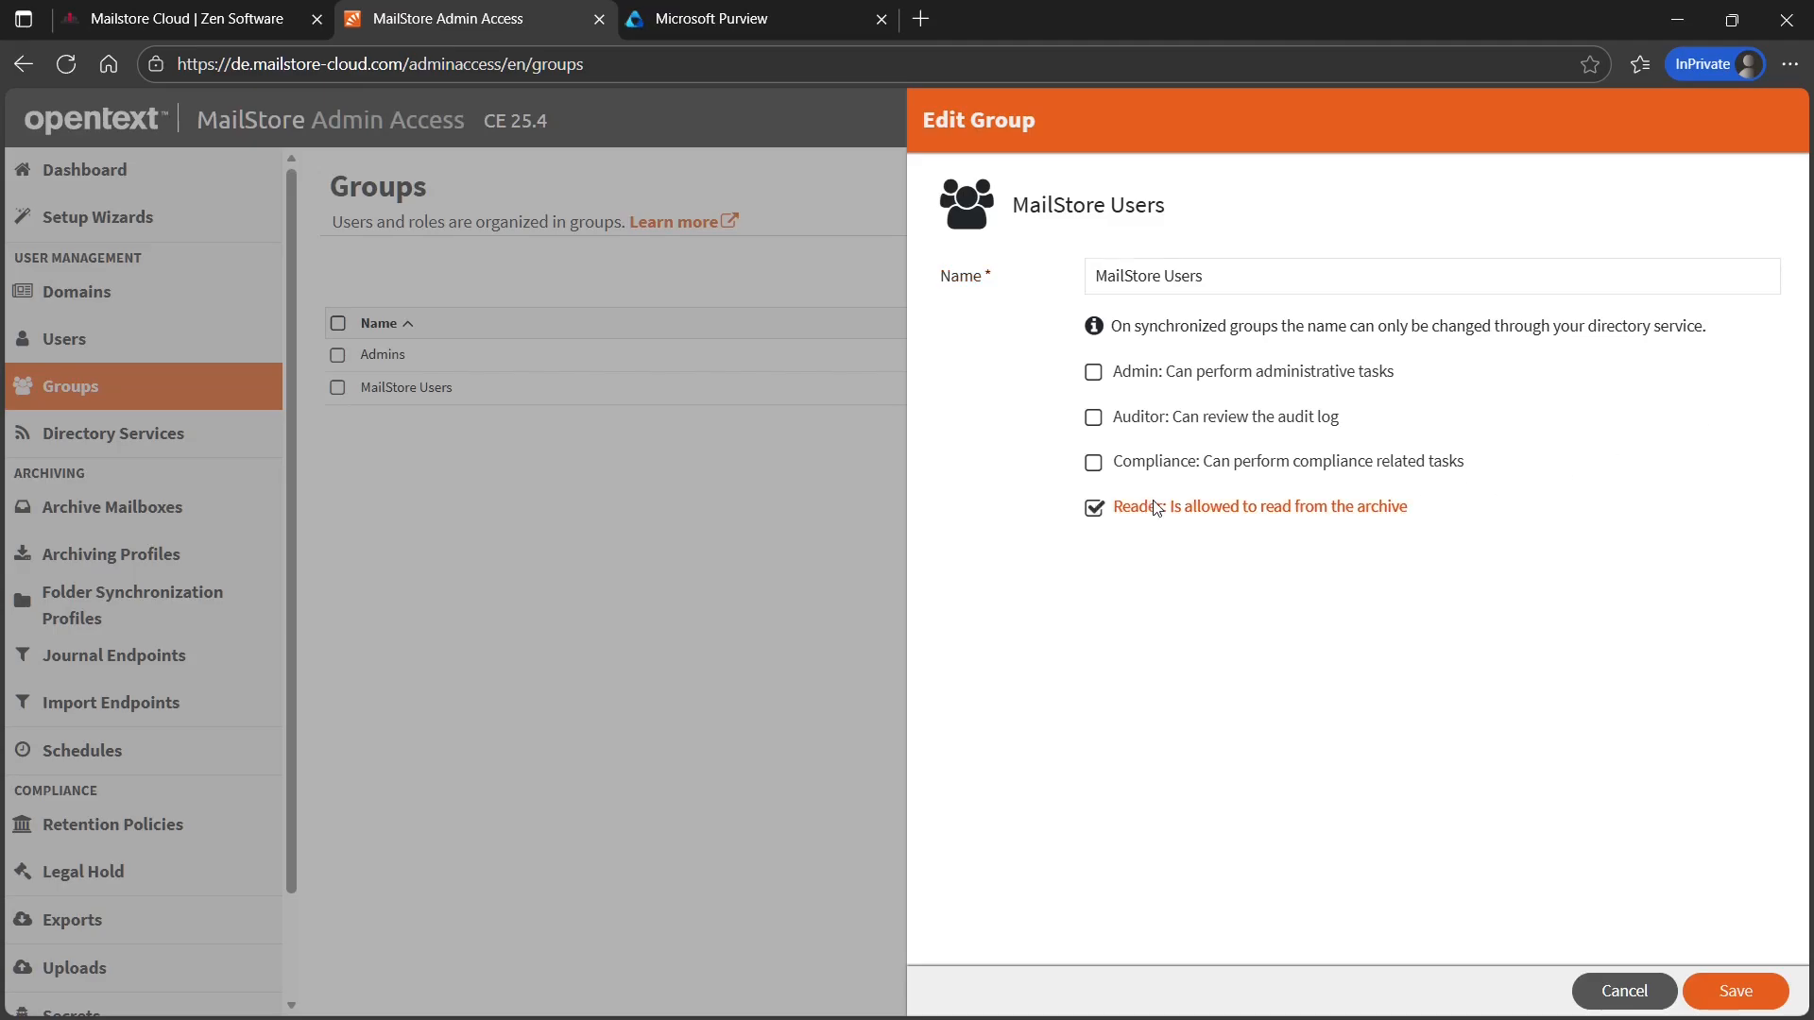
click(1737, 1002)
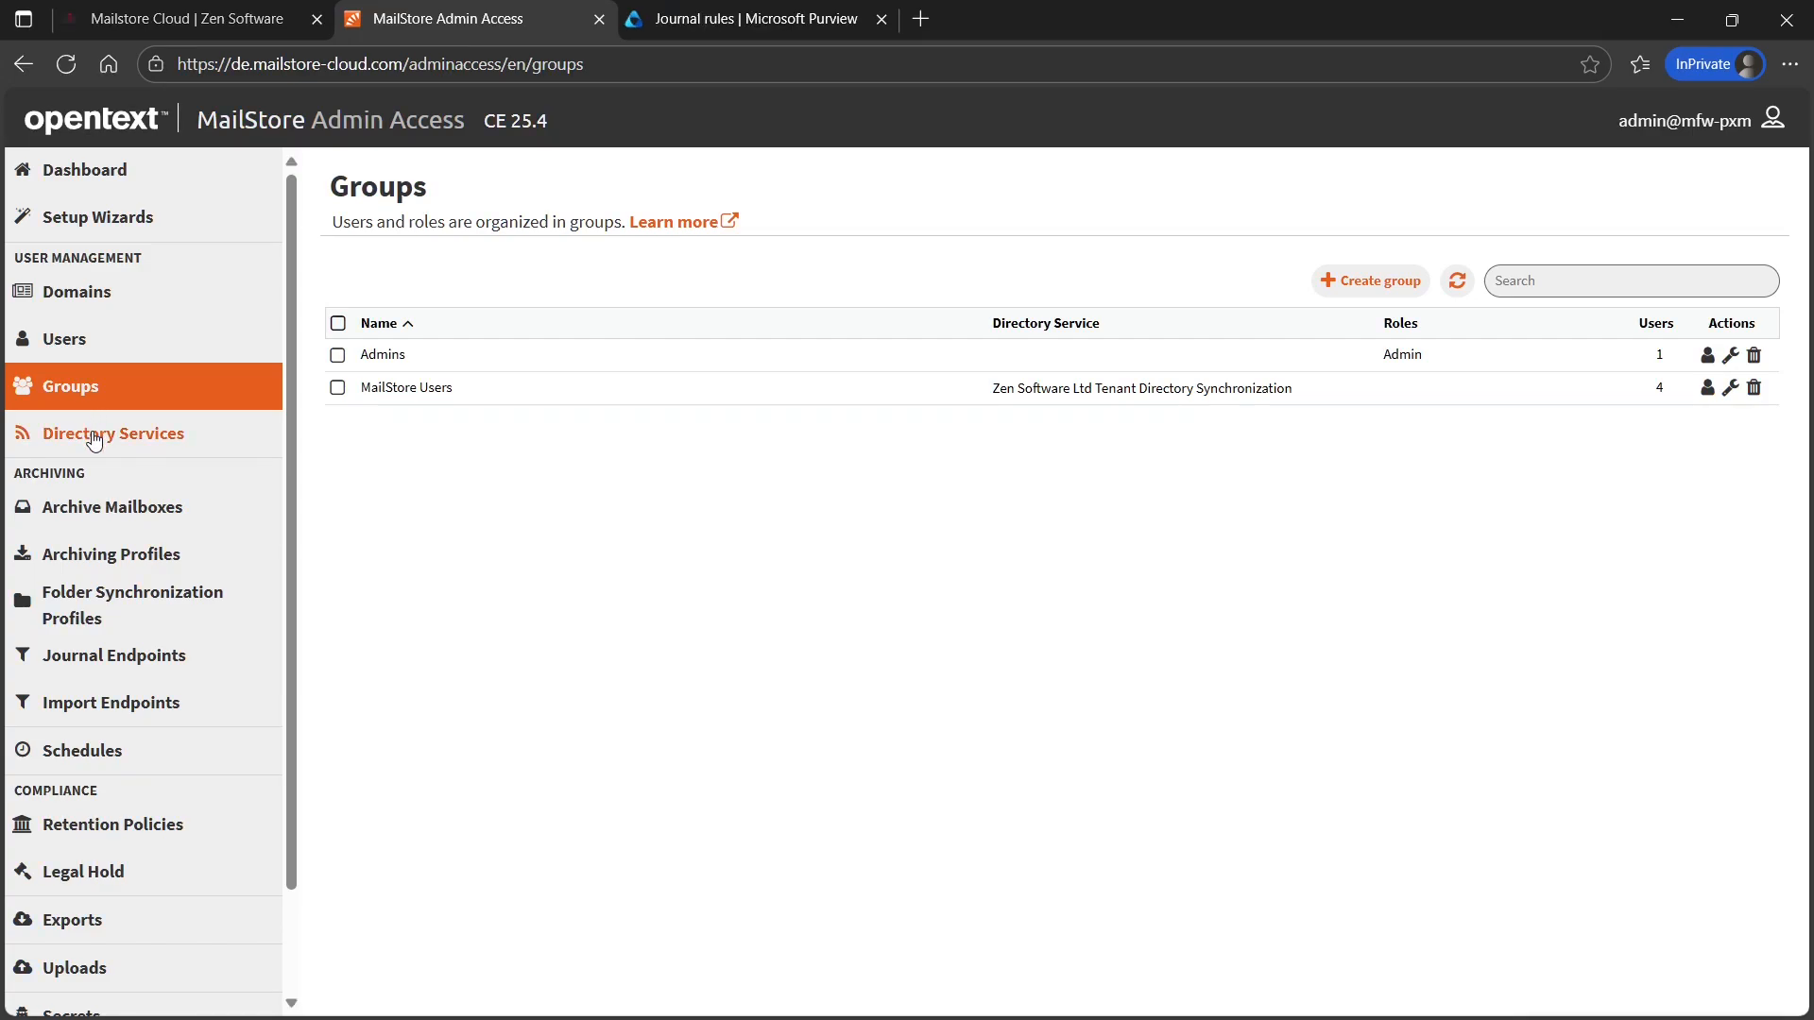
- Review the directory services, archive mailboxes, archiving and folder synchronization profiles, journal endpoints and schedules set up by the wizard
click(94, 441)
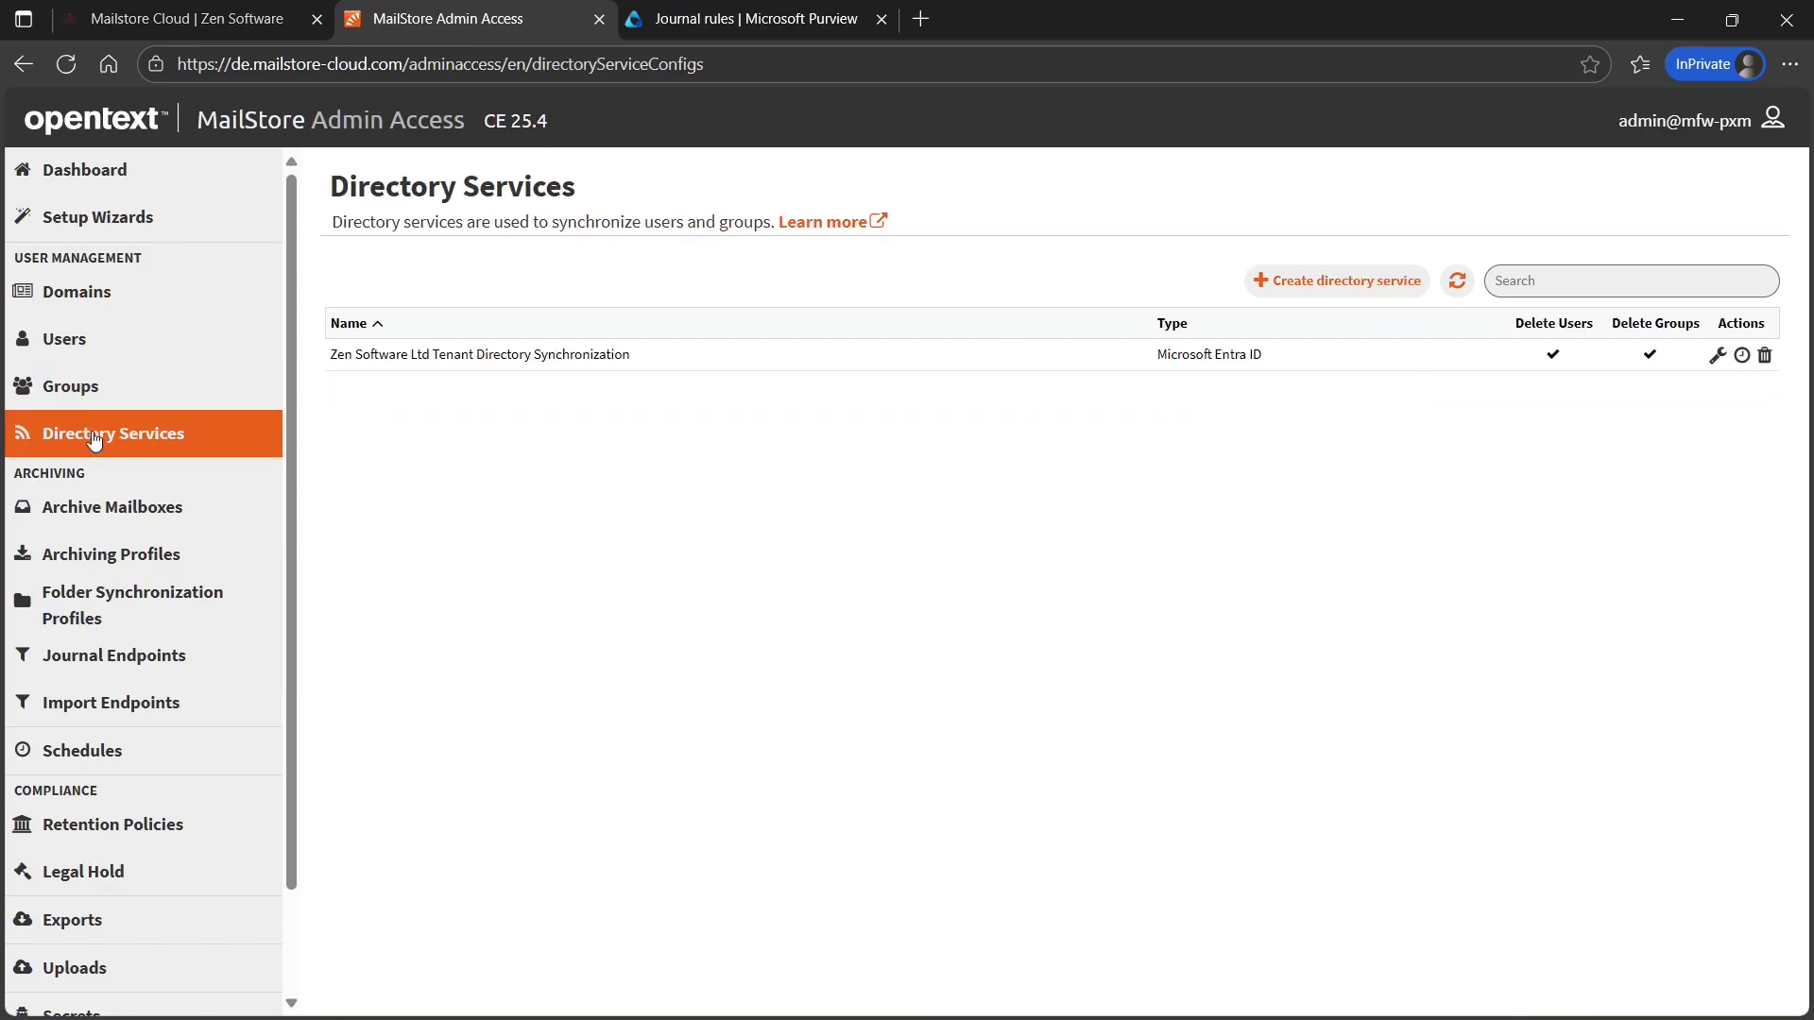
click(94, 519)
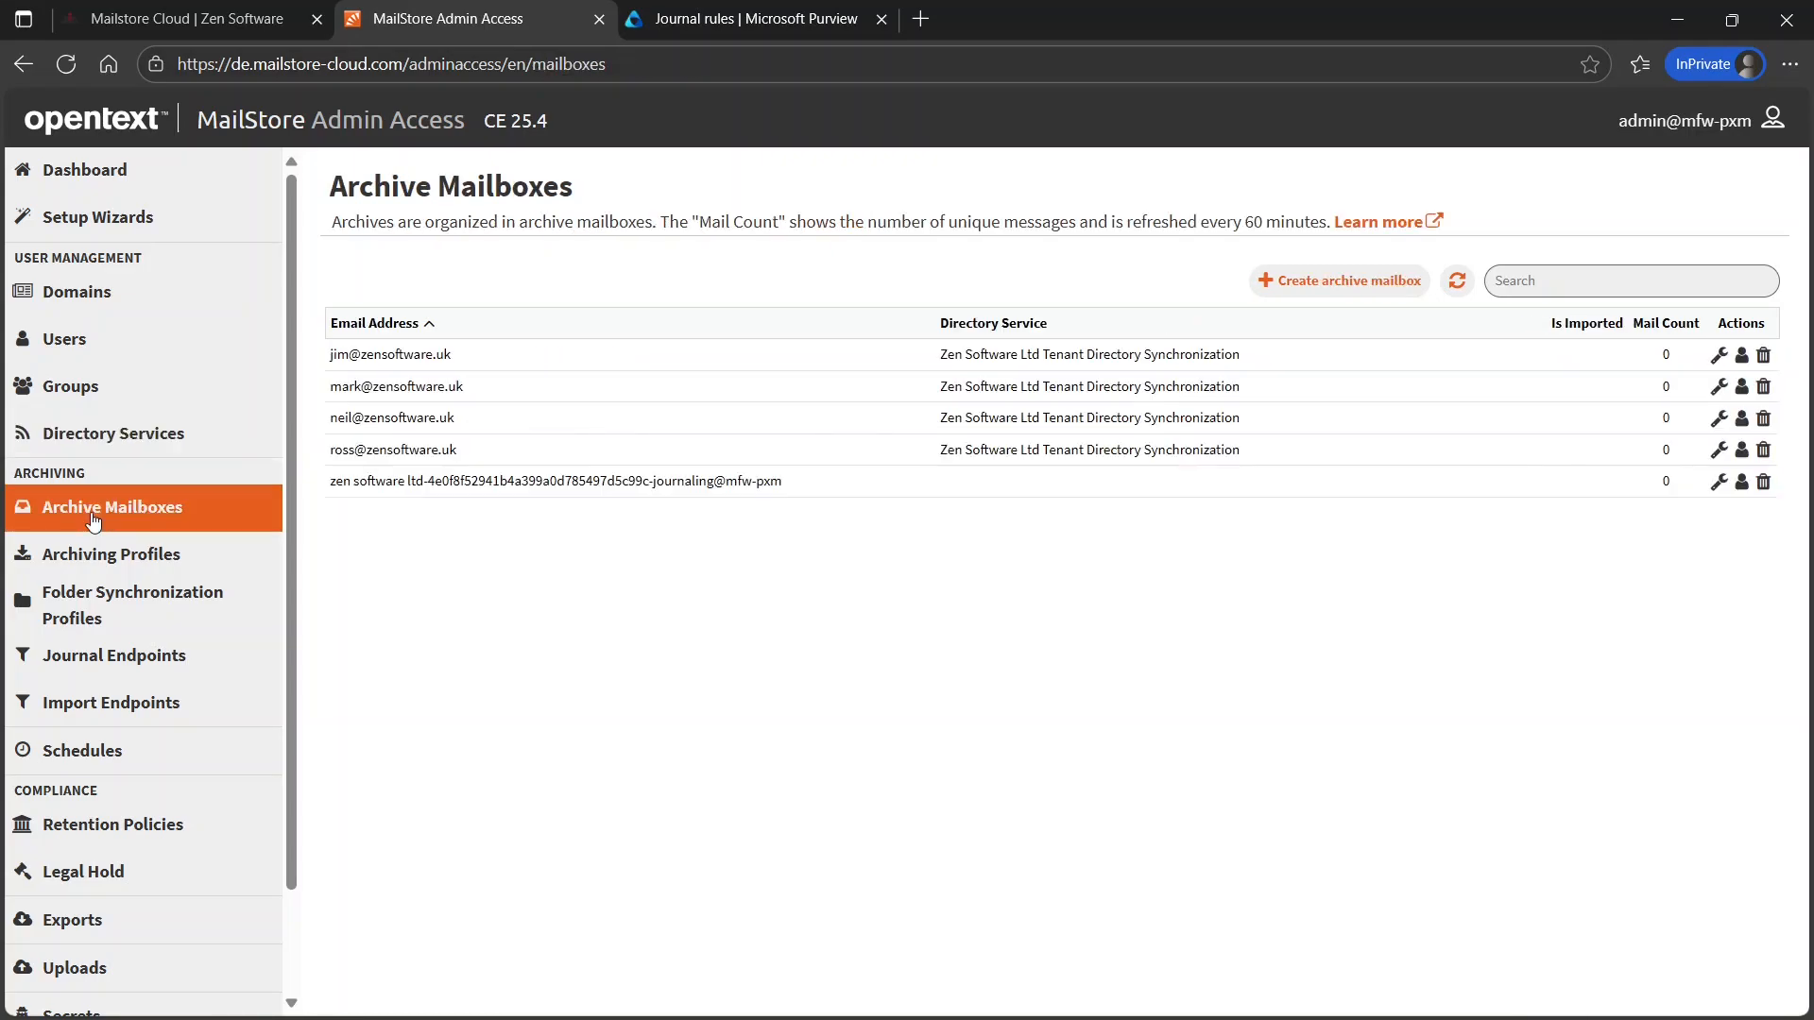
click(92, 563)
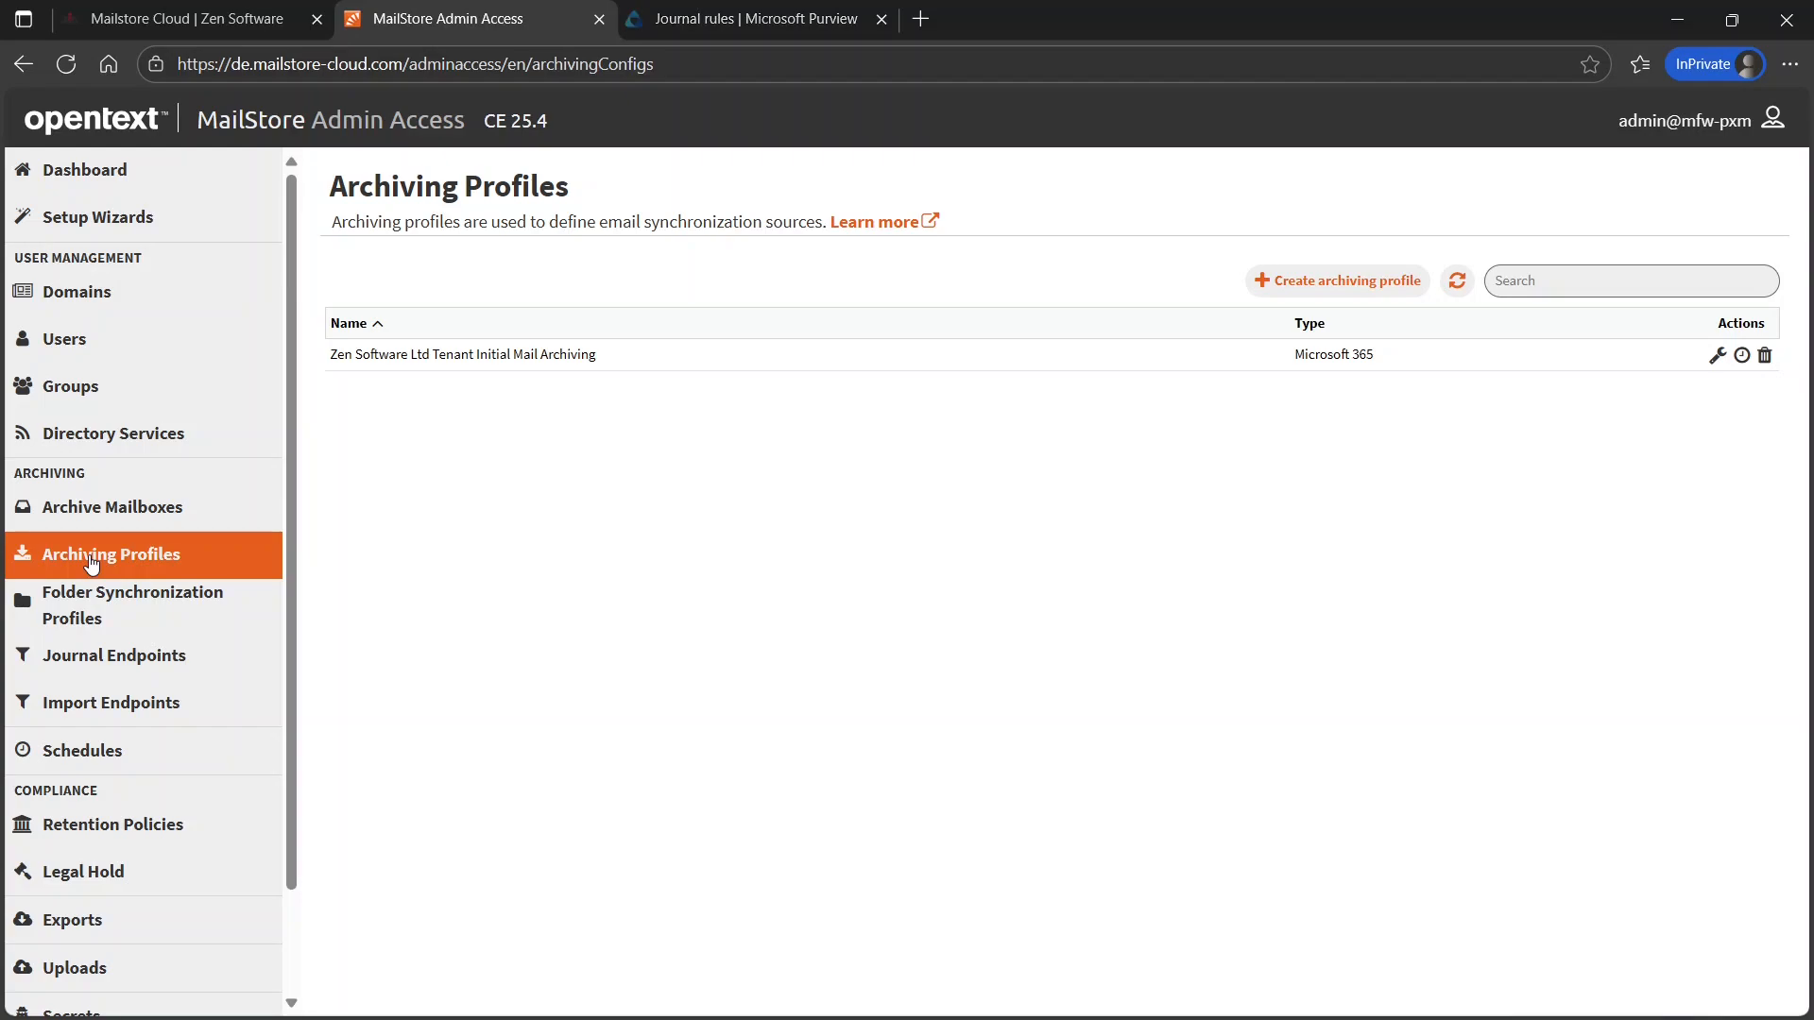
click(89, 606)
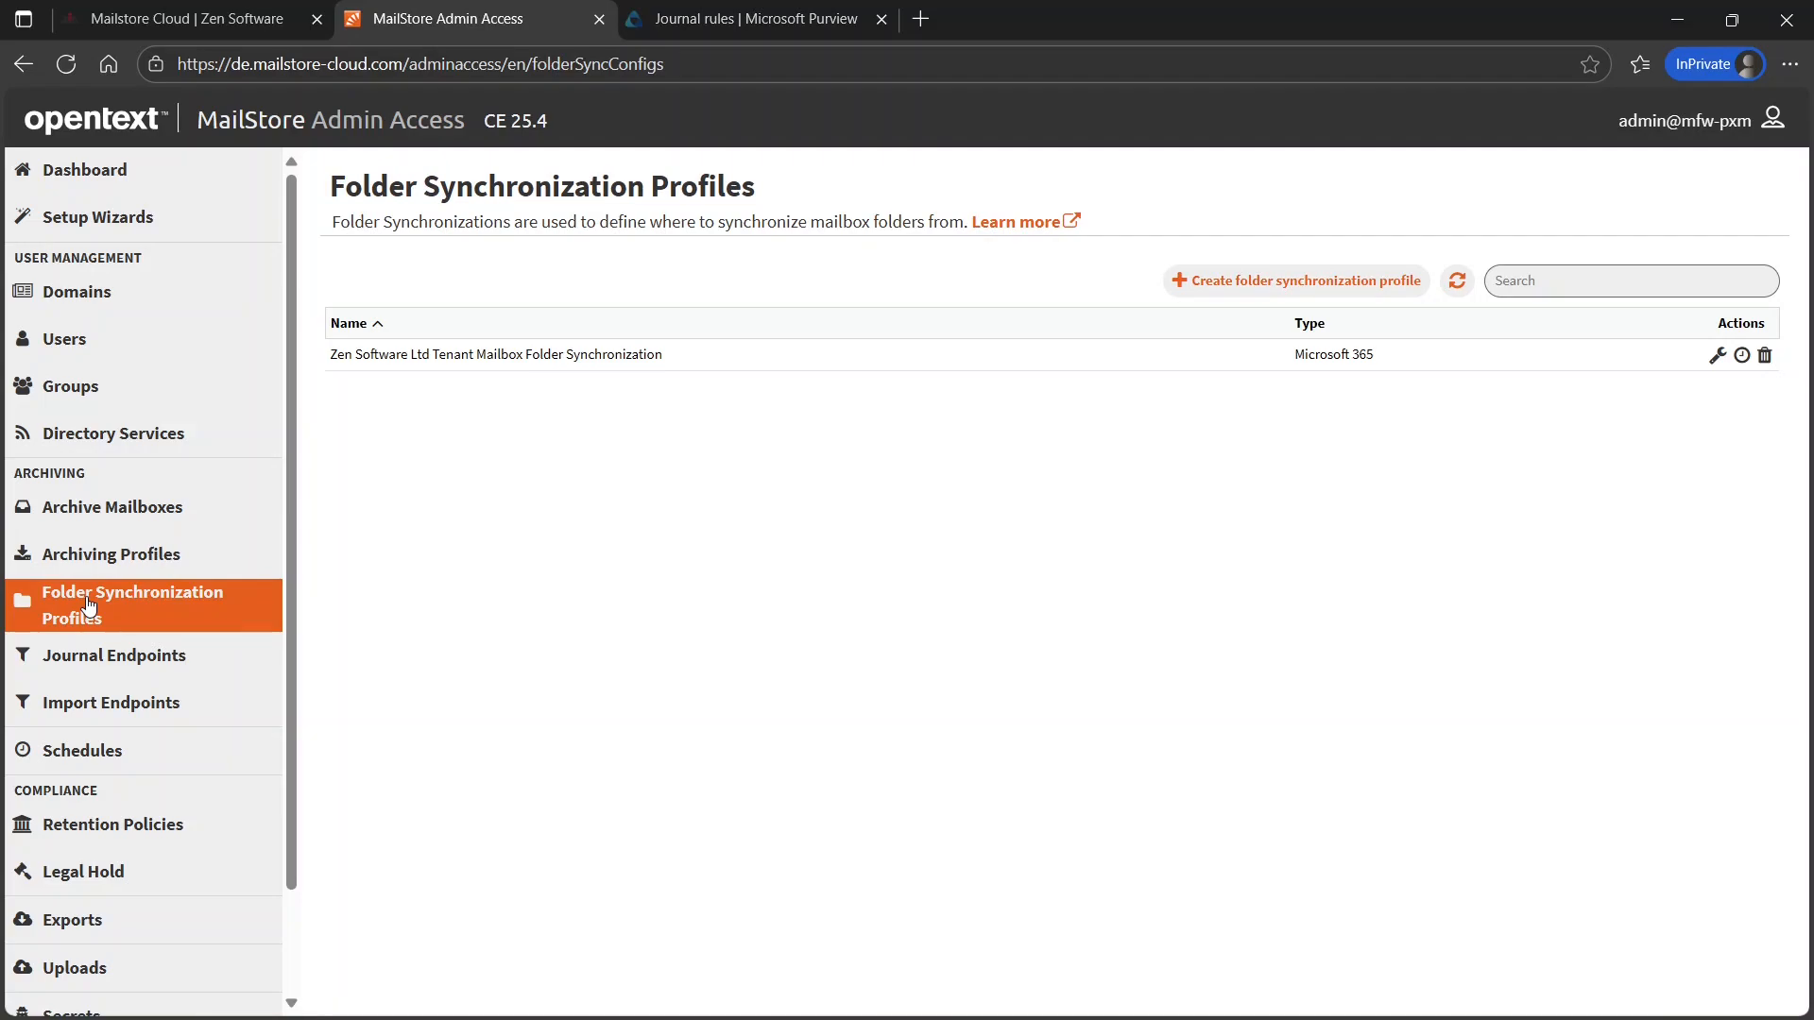
click(84, 668)
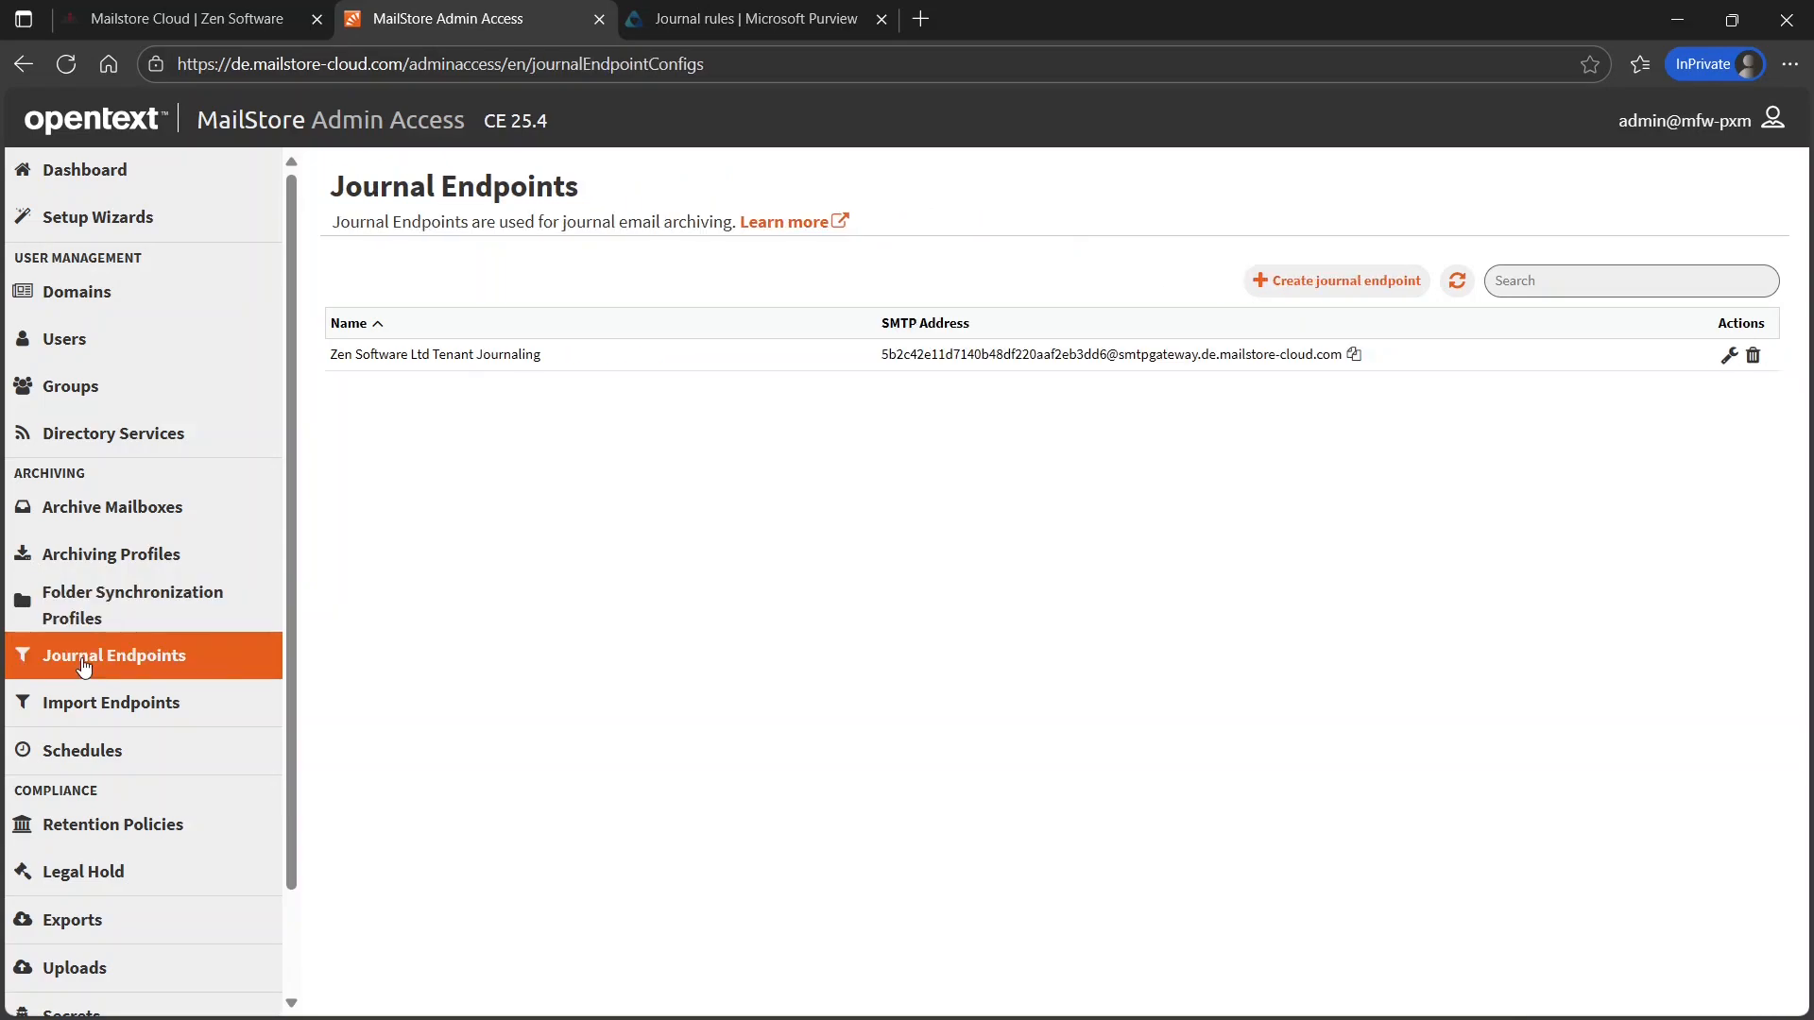
click(81, 756)
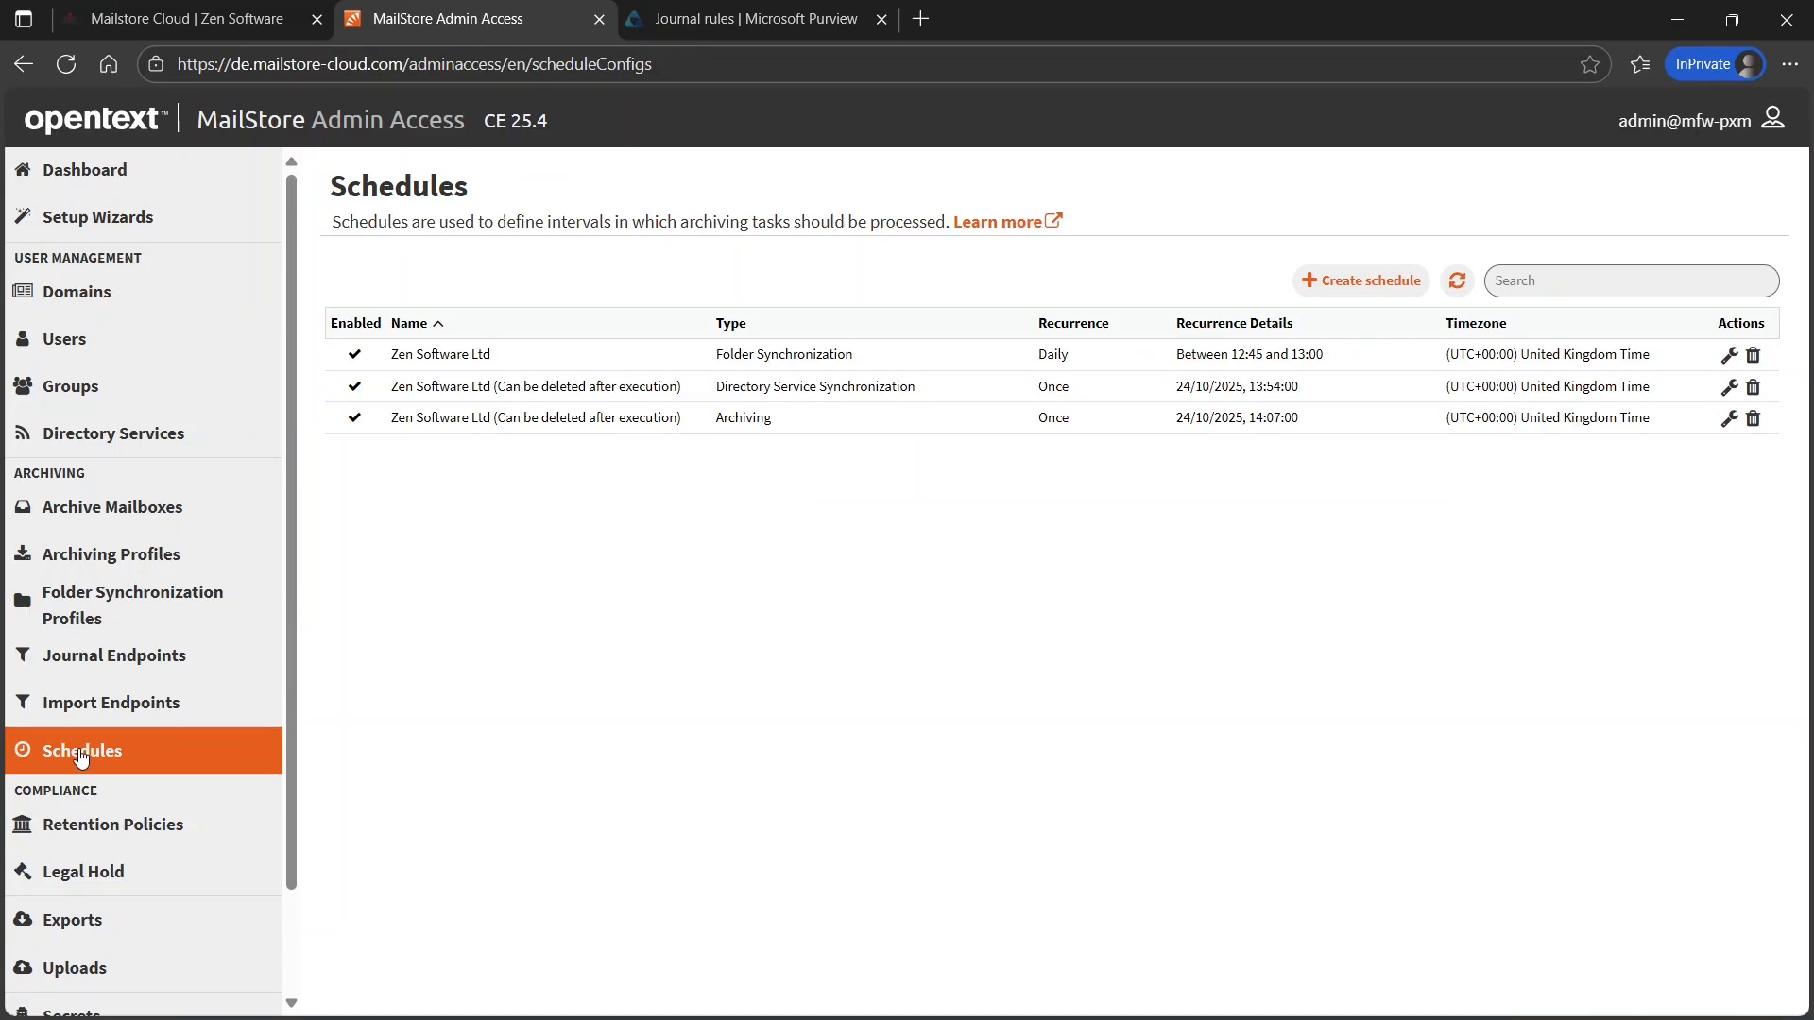
- Examine the process log details of the Directory Services Synchronization run
scroll(75, 851, down, 1)
click(72, 947)
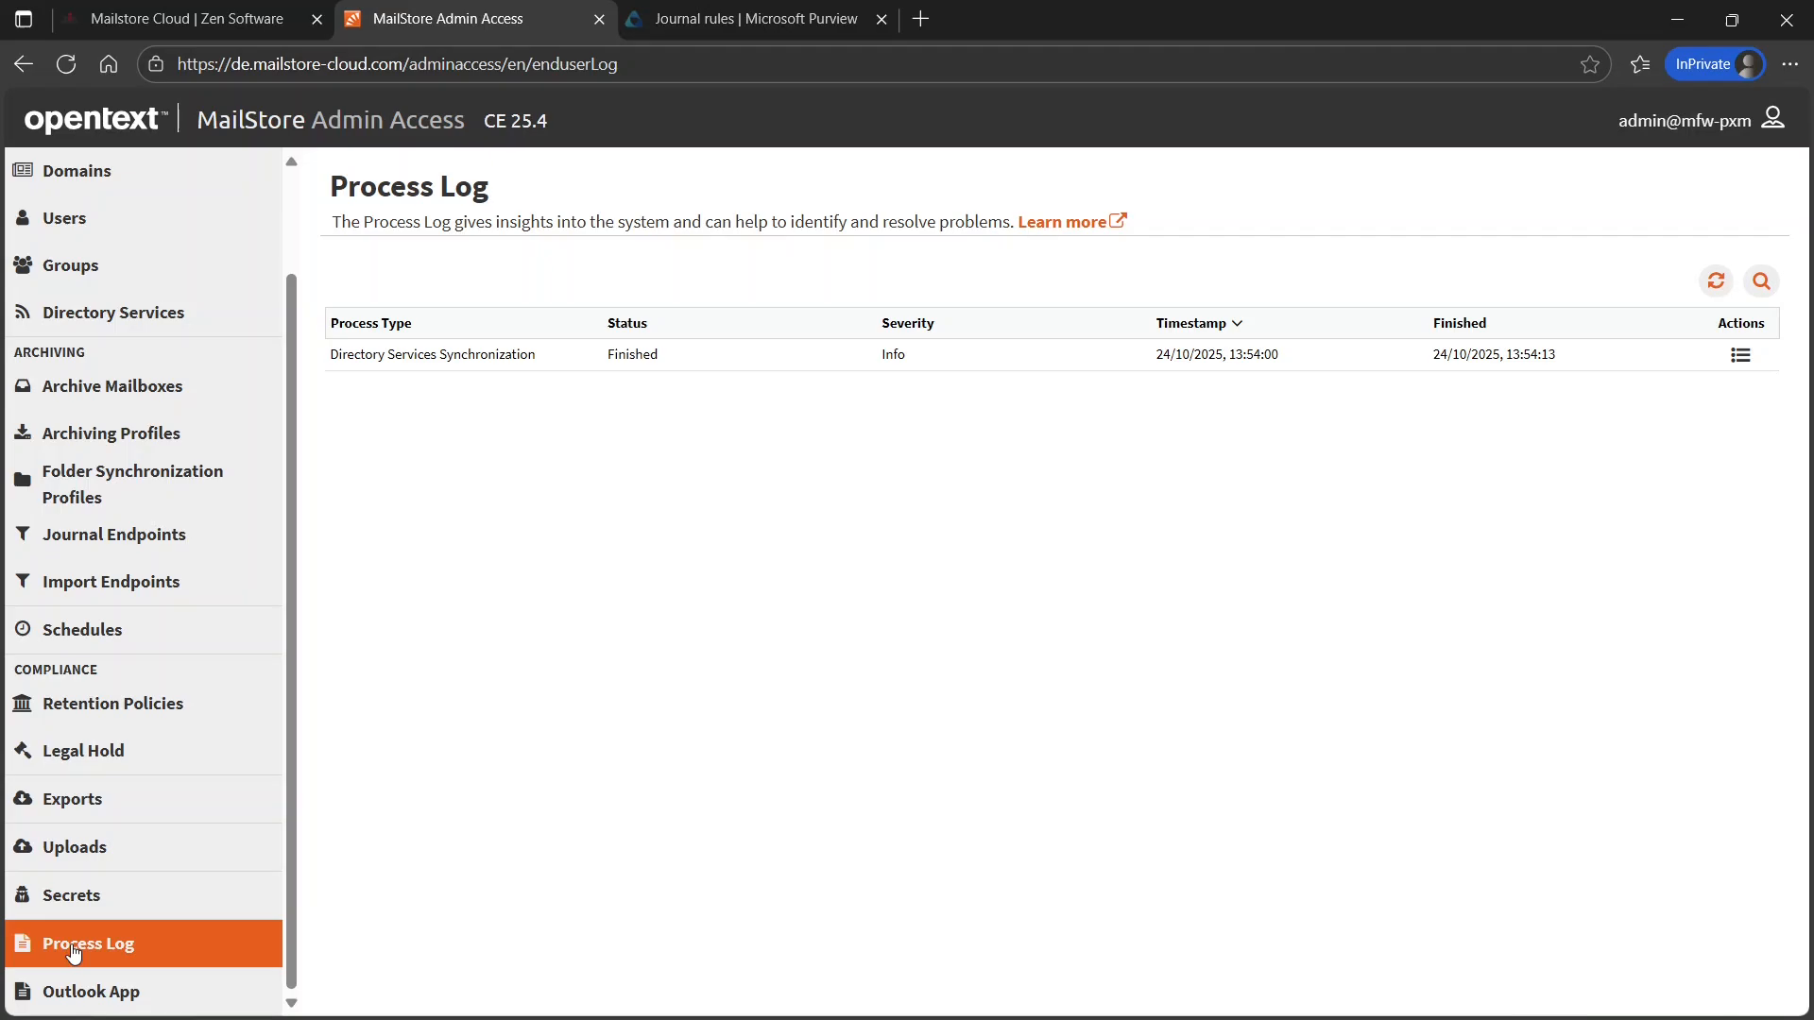
click(1741, 356)
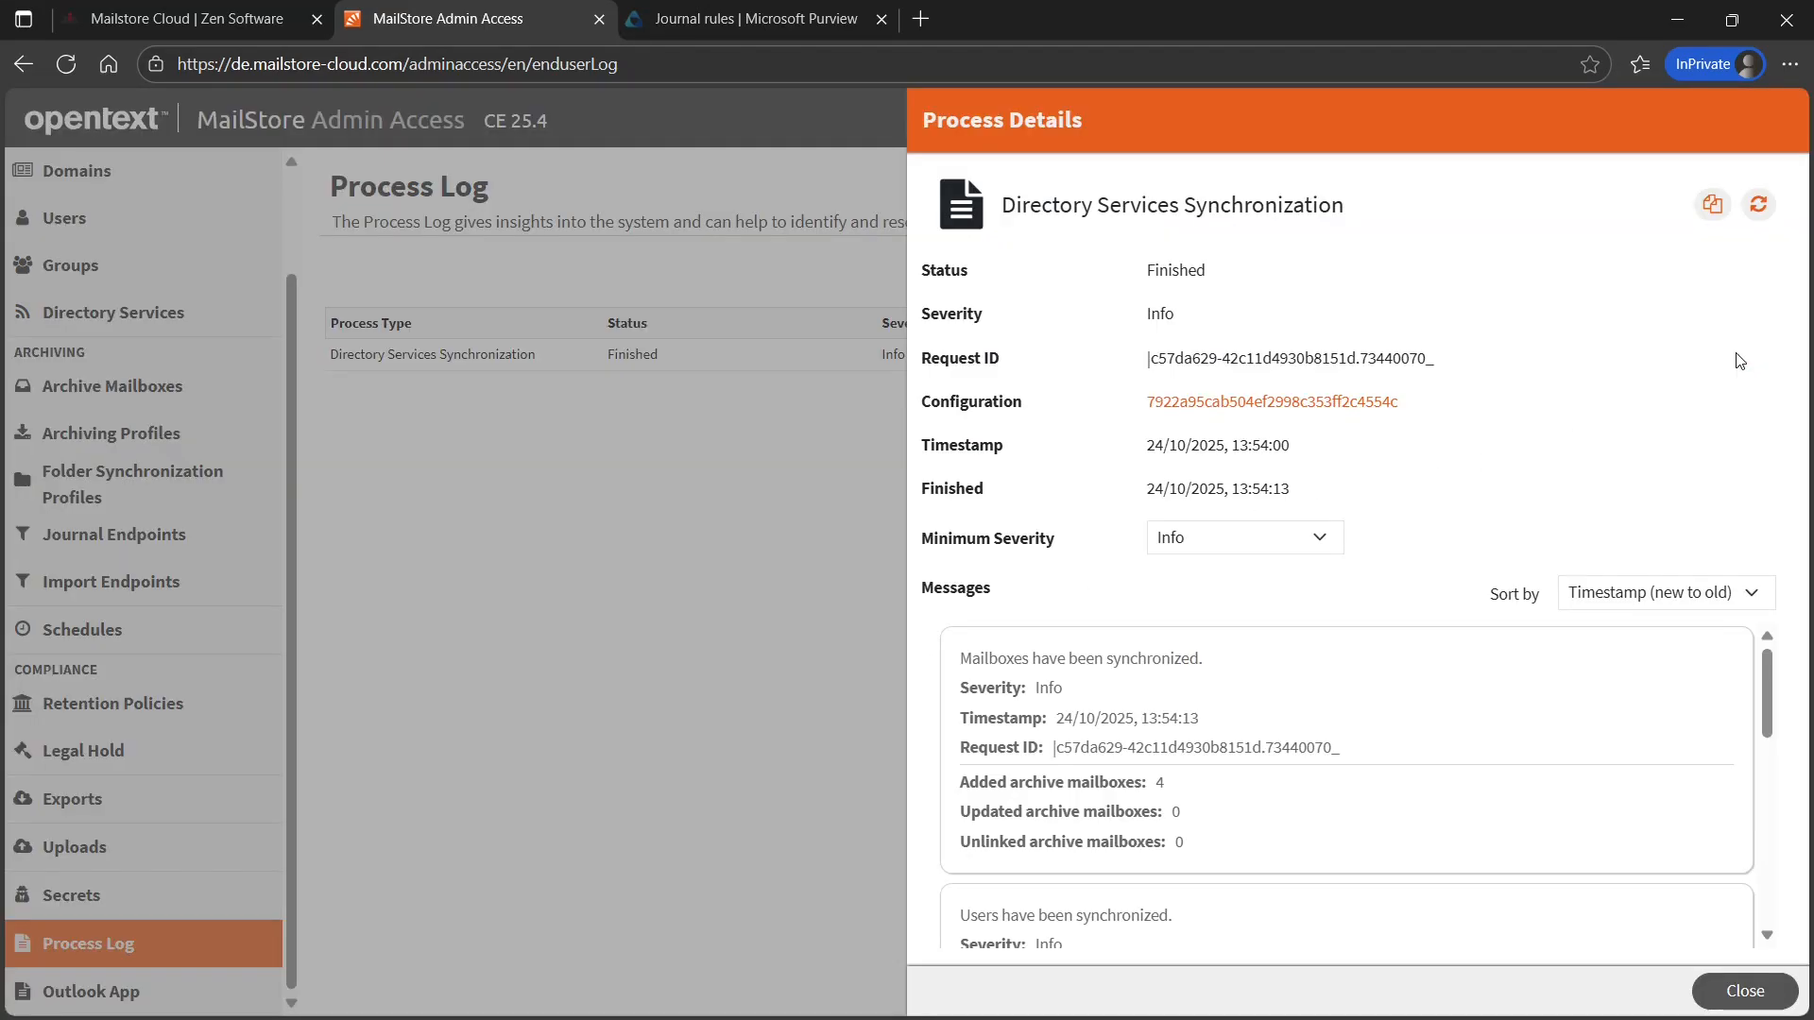